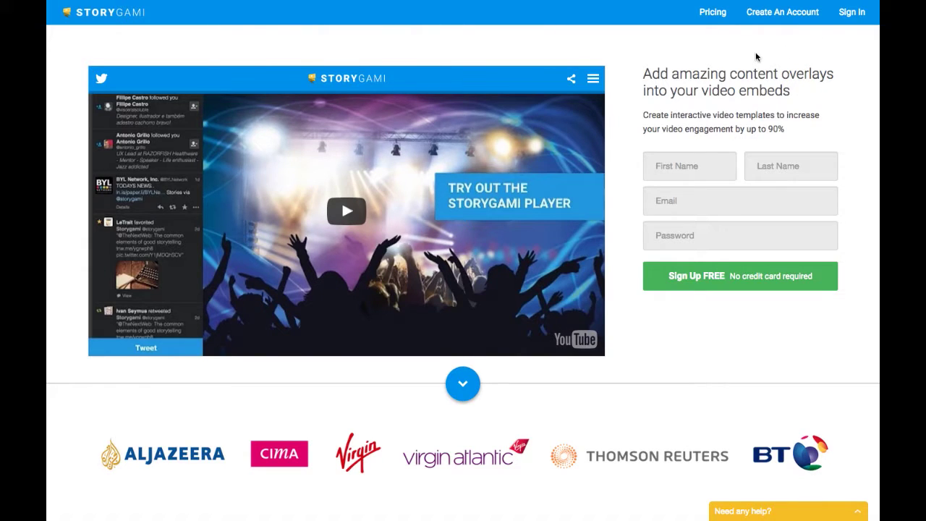
Sign in to the Storygami account, landing on the Pricing Plans page
left_click(852, 13)
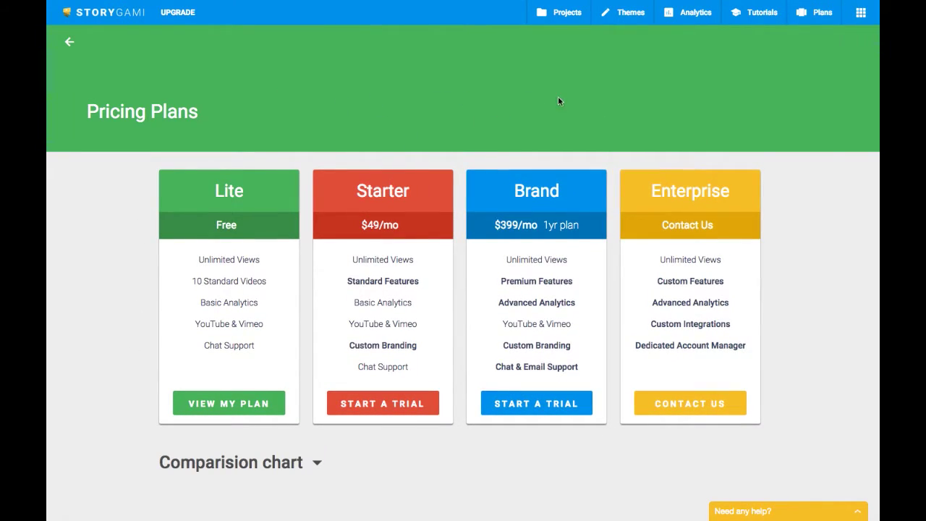
Start a new project from the Projects list to reach the theme gallery
left_click(556, 16)
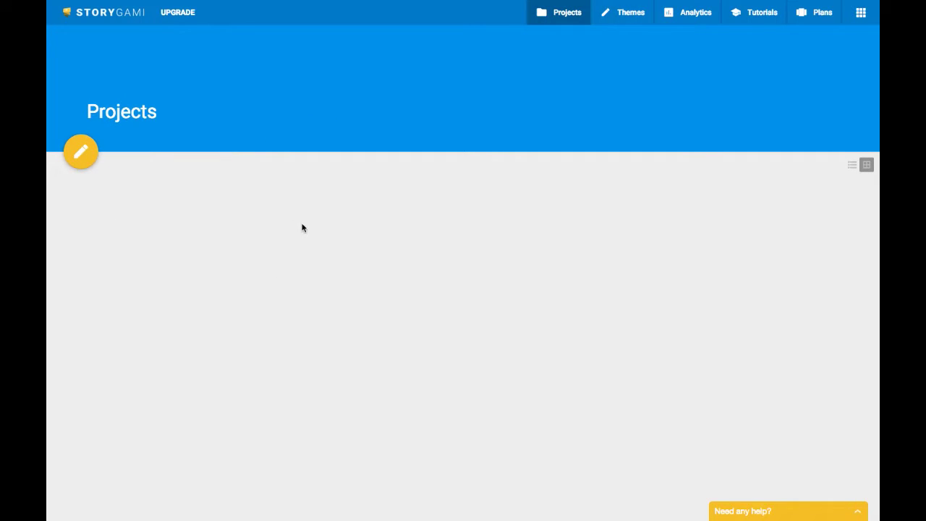
left_click(91, 157)
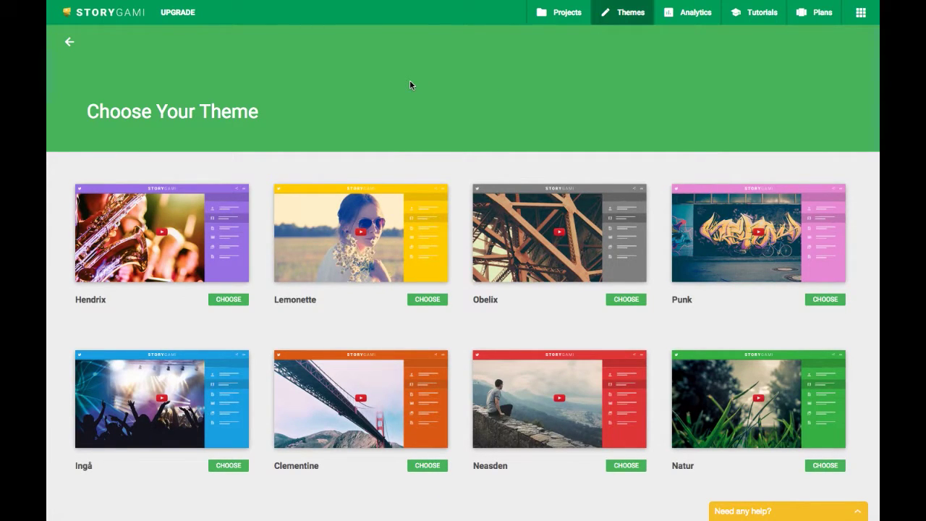
scroll(410, 85, "down", 1)
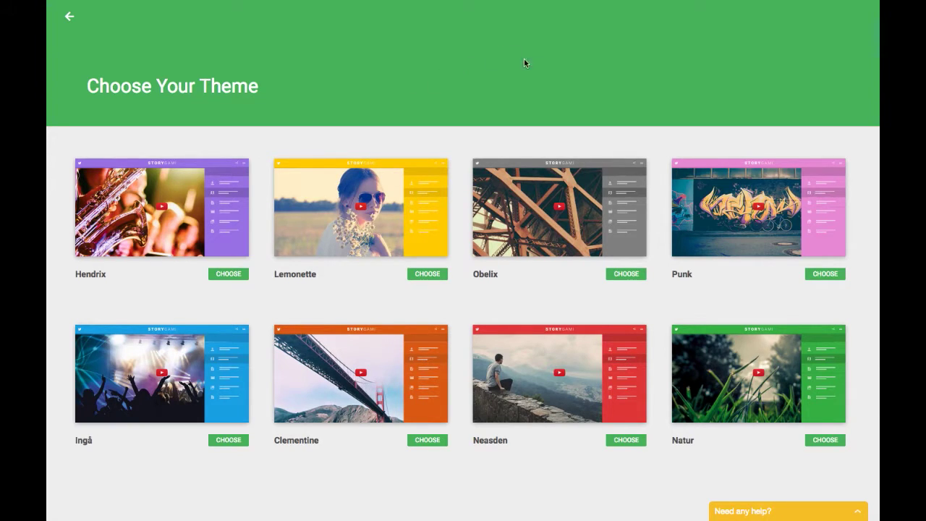
Create an Obelix-themed project titled 'Annotation project' from a pasted YouTube video URL
left_click(620, 275)
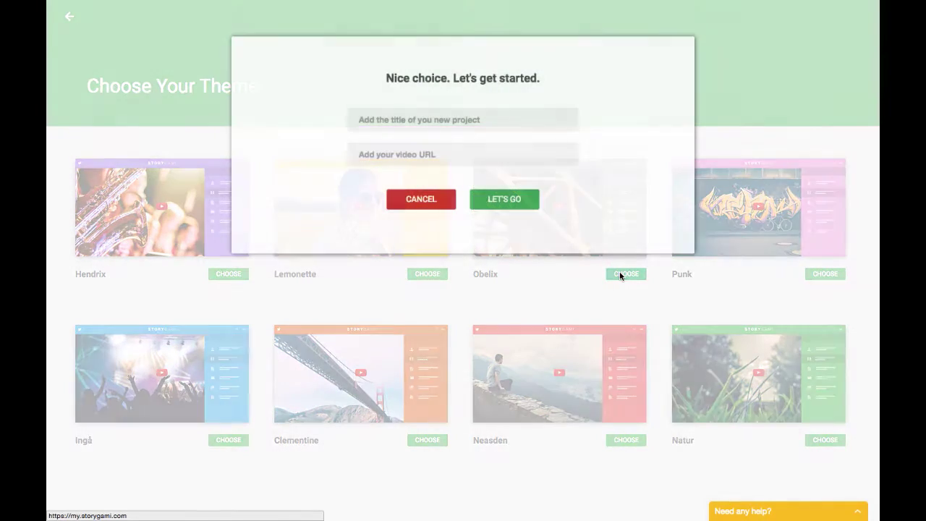
left_click(460, 122)
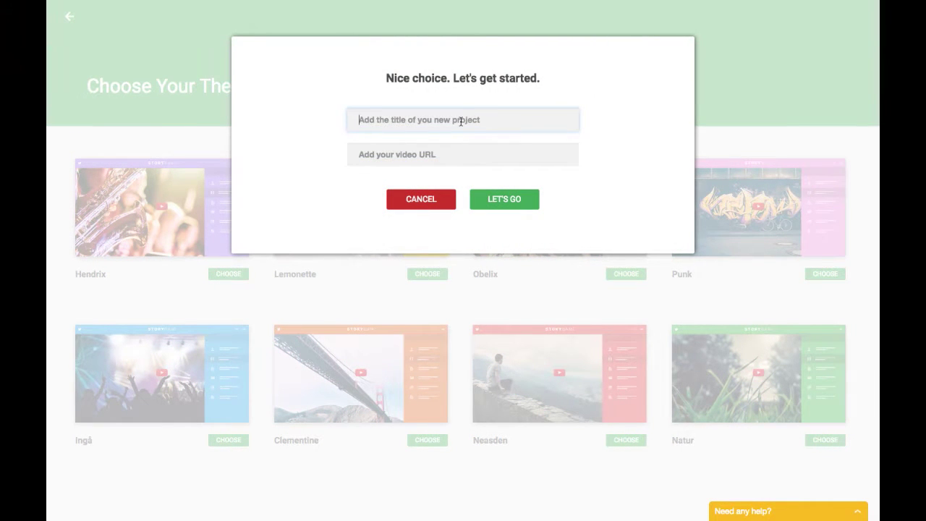
type("Annotation project")
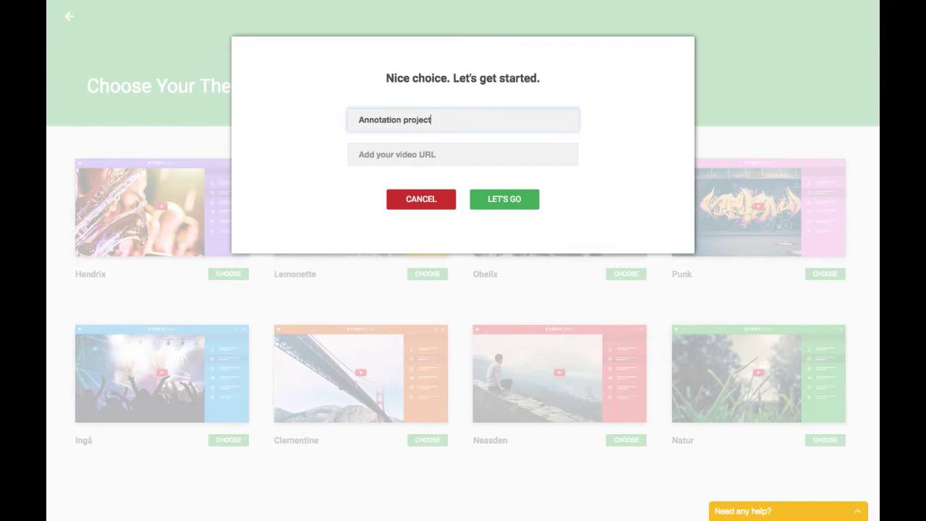
left_click(359, 154)
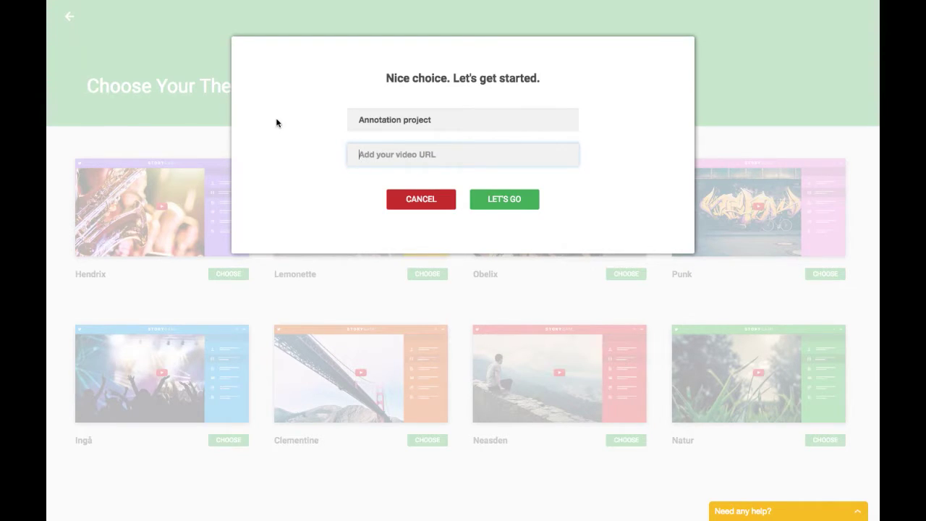
type("https://www.youtube.com/watch?v=-o-CZ5S5IWI")
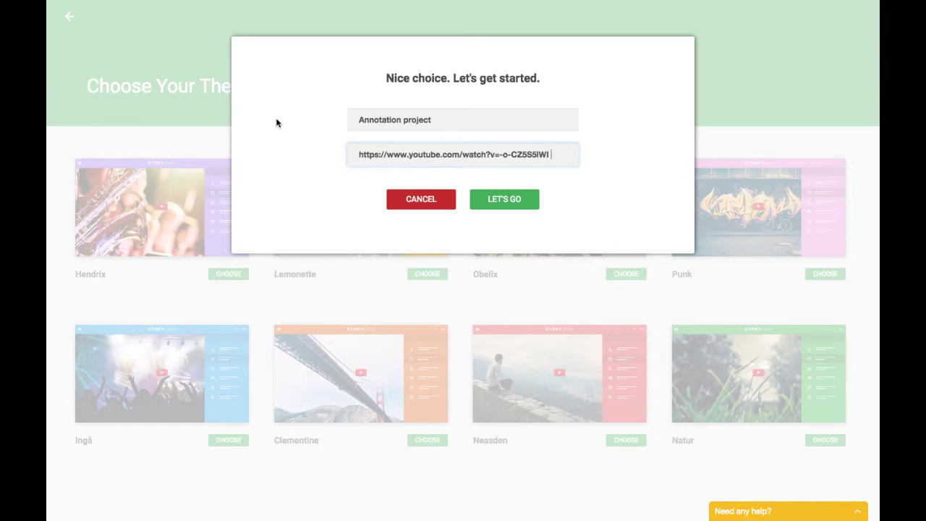
left_click(503, 199)
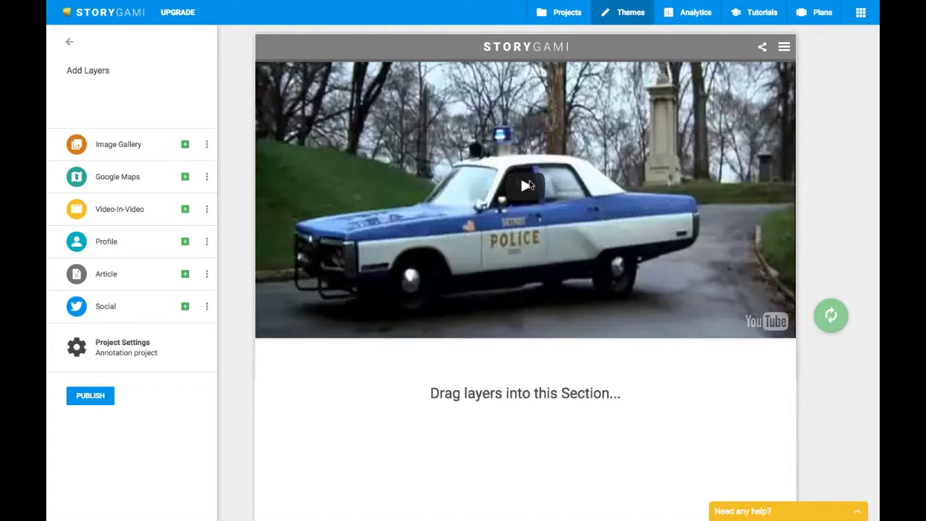
Play the YouTube film briefly, then pause it at 0:10
left_click(523, 187)
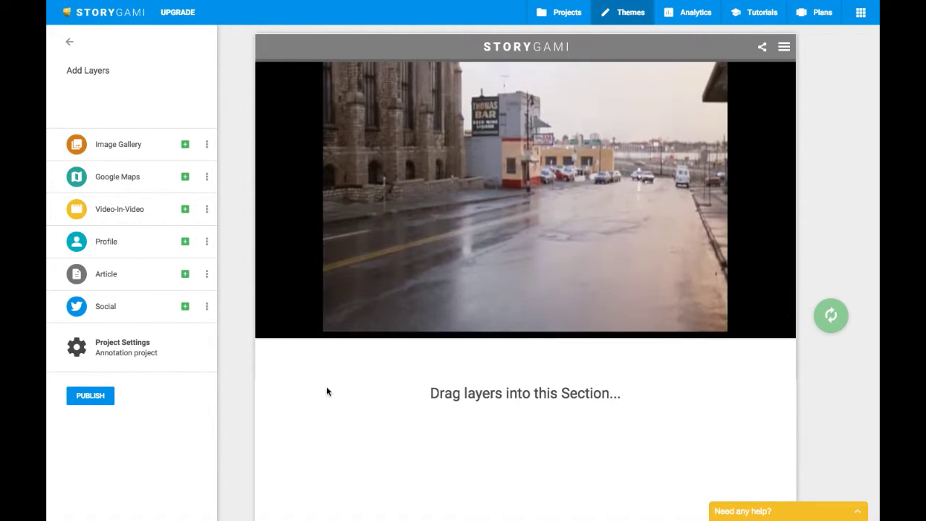
mouse_move(276, 329)
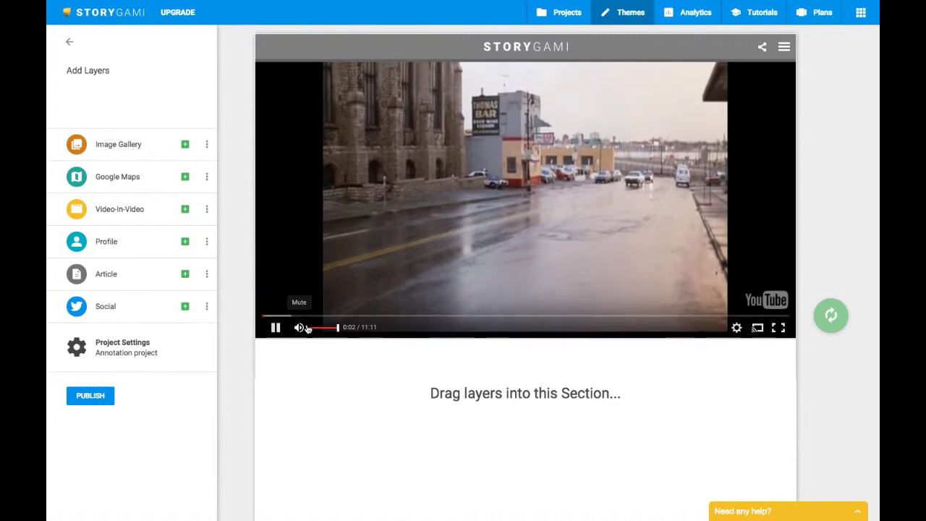
left_click(276, 329)
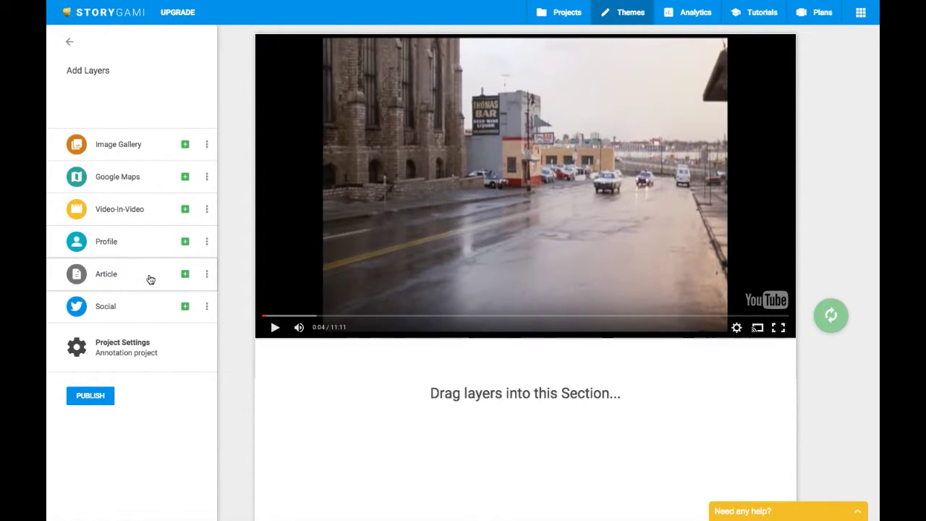
left_click(275, 328)
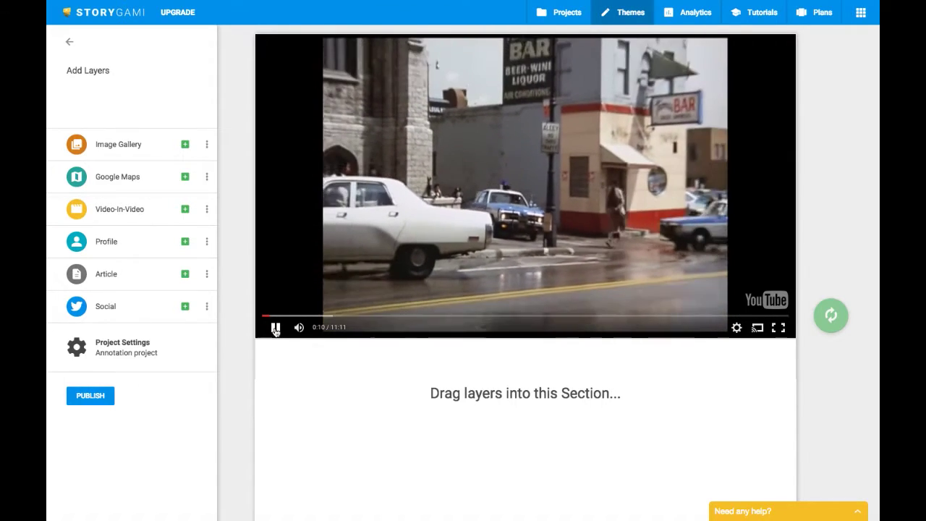
left_click(275, 328)
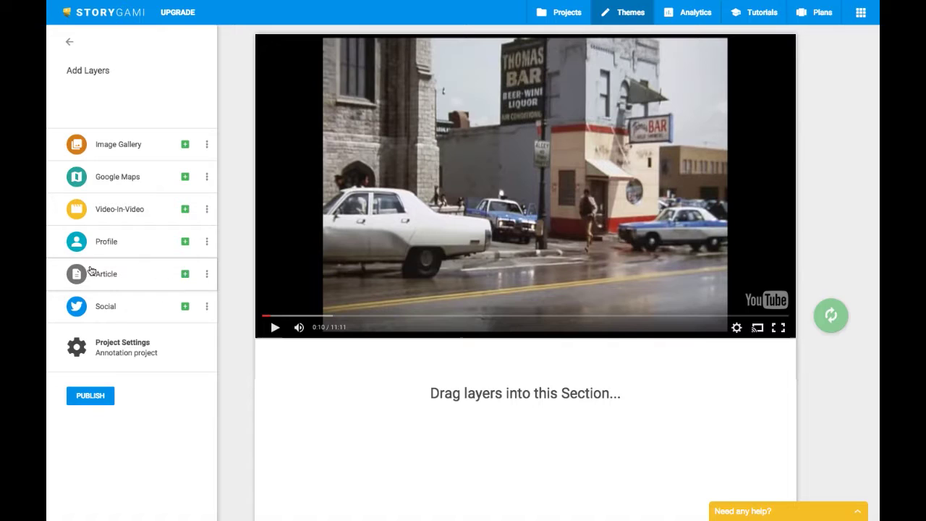
Add an Article layer named 'Annotation 1' with an interactive marker timed 0:00–0:15
left_click_drag(134, 274, 514, 405)
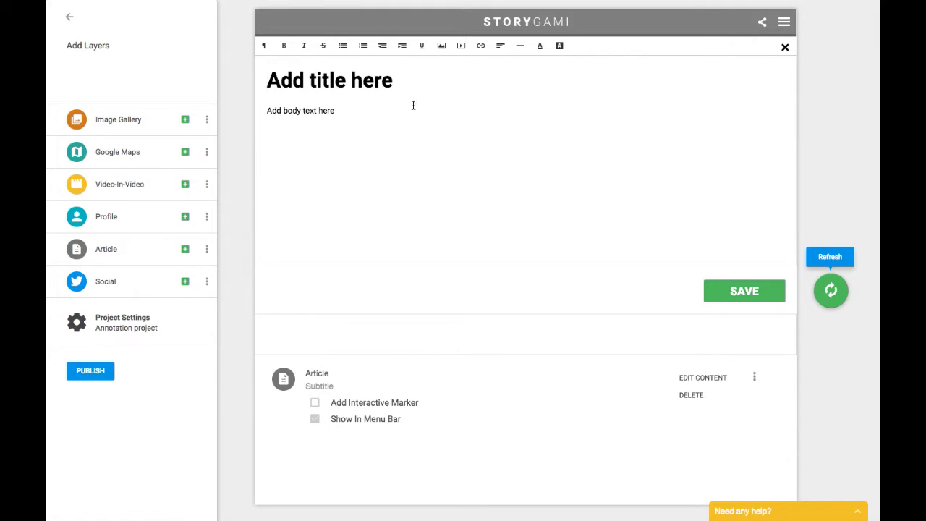
left_click(319, 380)
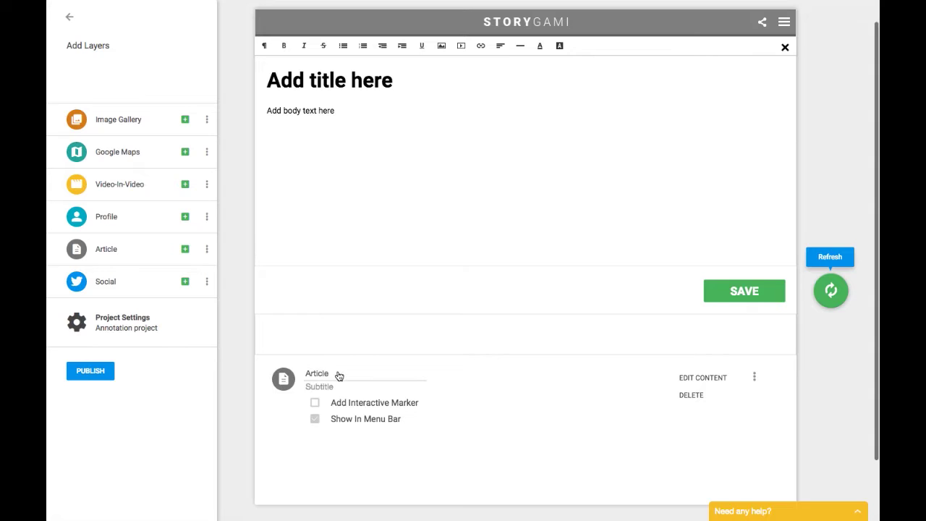
double_click(318, 374)
type("Annotation 1")
left_click(316, 404)
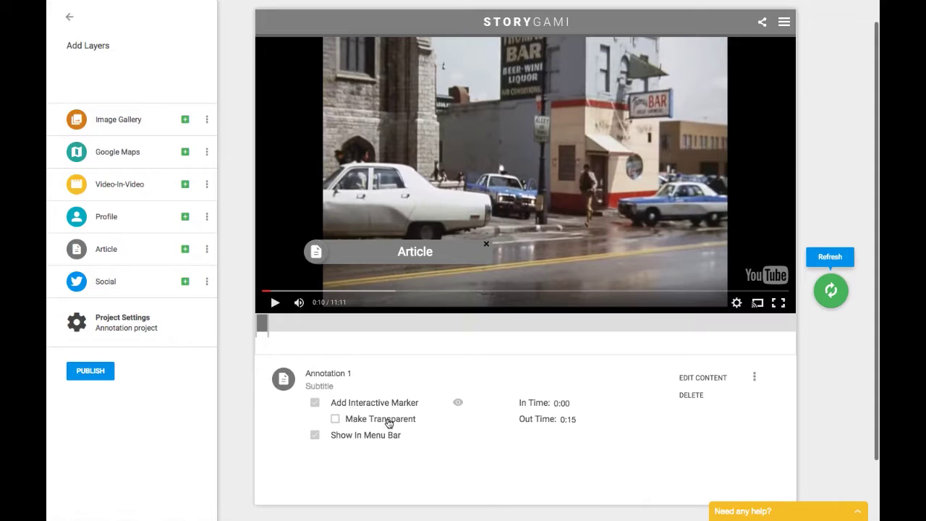
Play and pause the preview, then scrub the video back to about 0:11
scroll(472, 465, "up", 1)
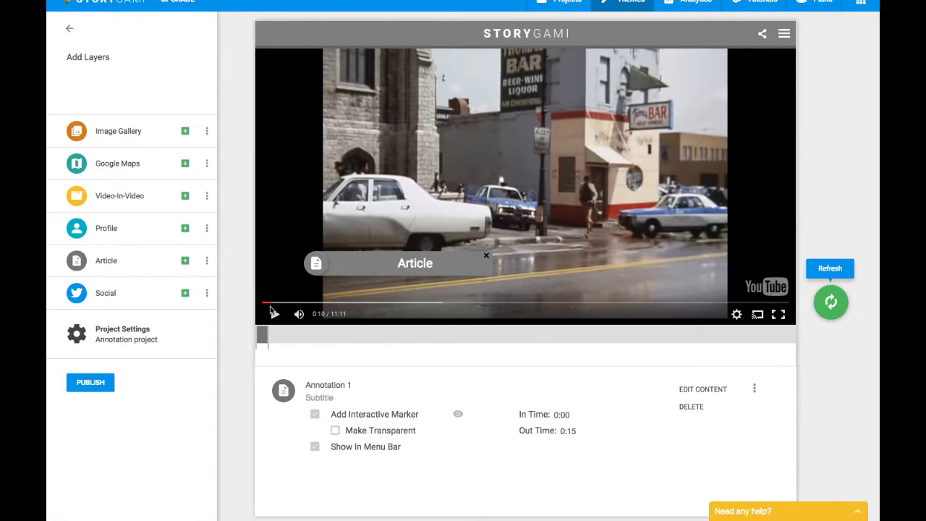
left_click_drag(271, 307, 240, 302)
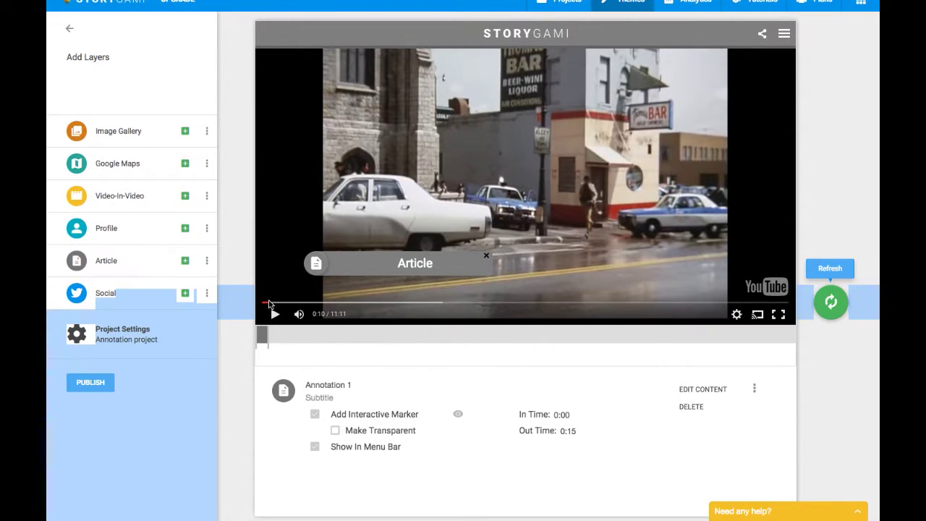
left_click(275, 313)
scroll(318, 333, "up", 1)
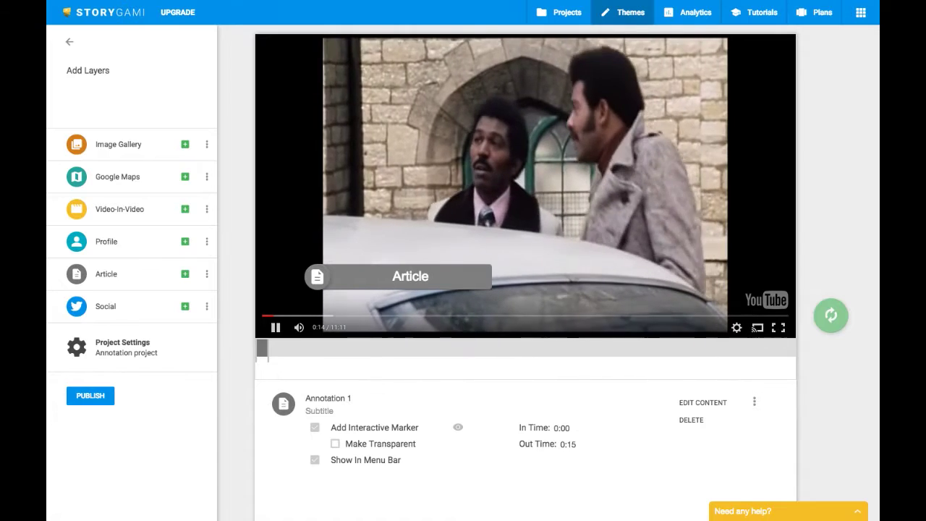
left_click(275, 328)
scroll(581, 395, "down", 1)
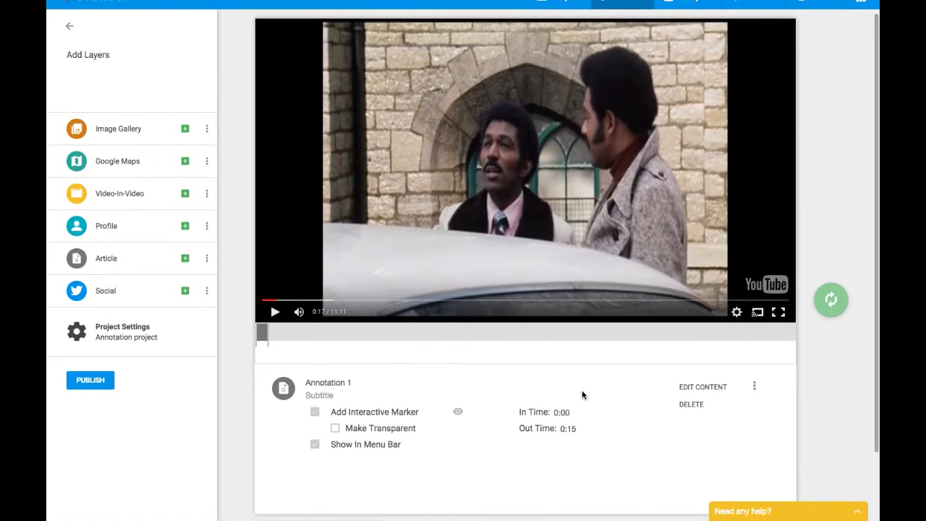
left_click_drag(277, 304, 269, 302)
left_click(275, 311)
Pause at 0:11 and change Annotation 1's In Time to 0:11
left_click(275, 311)
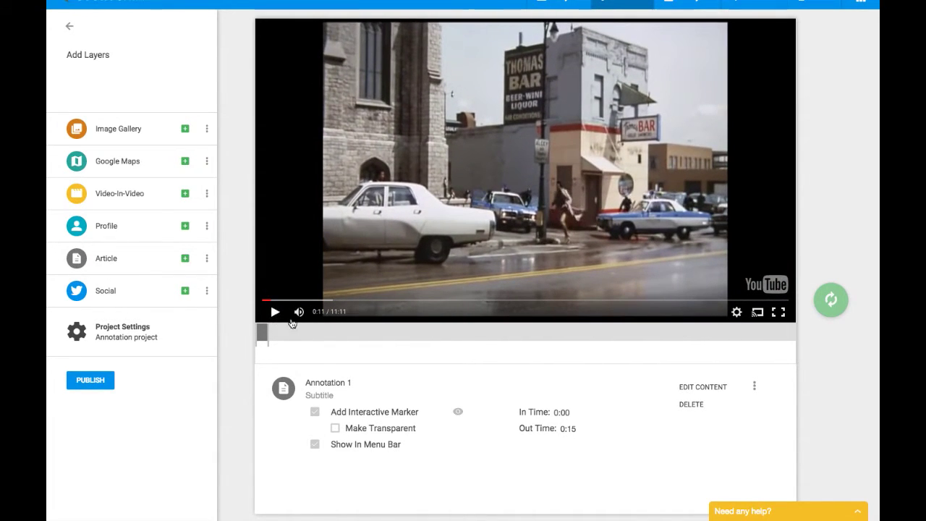
double_click(568, 414)
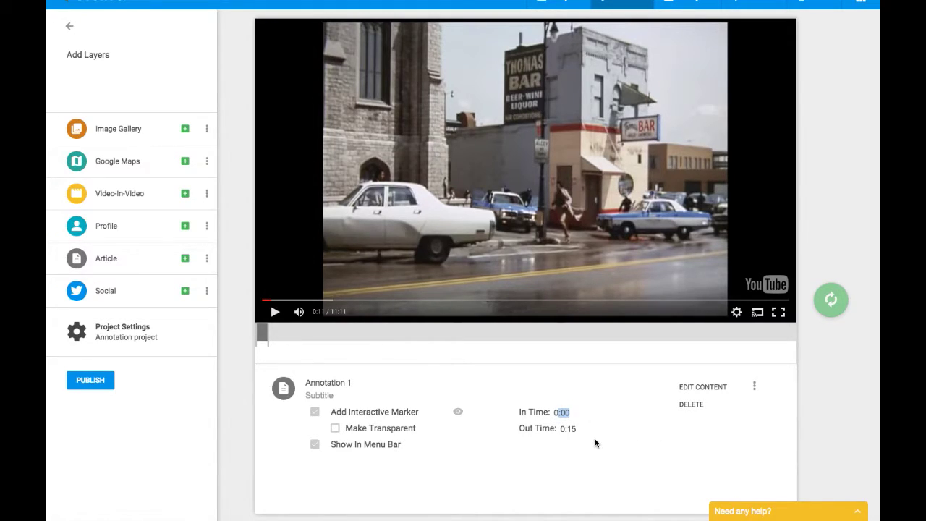
type("11")
key("Return")
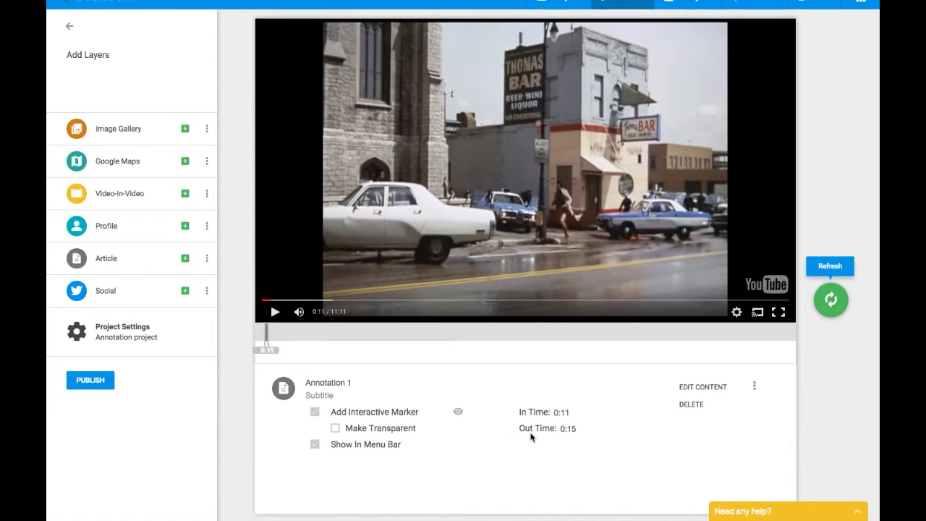
scroll(532, 437, "up", 1)
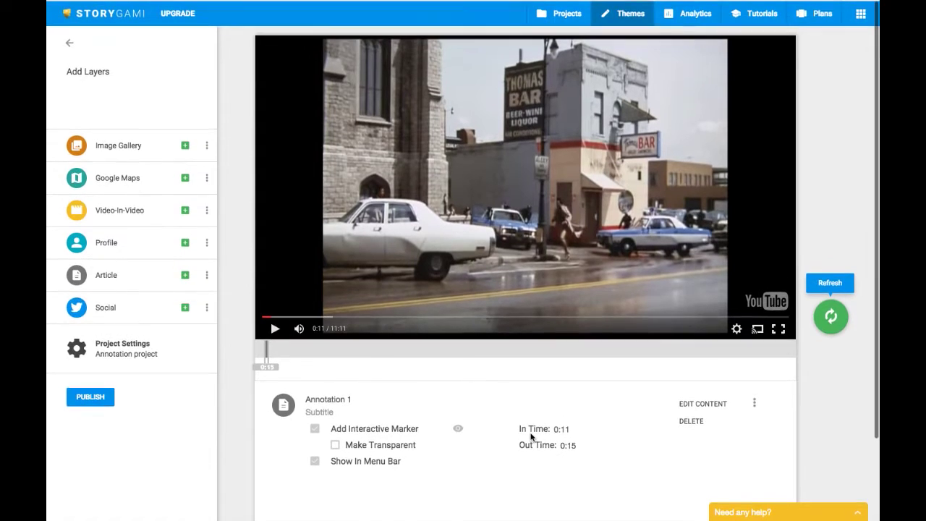
mouse_move(317, 244)
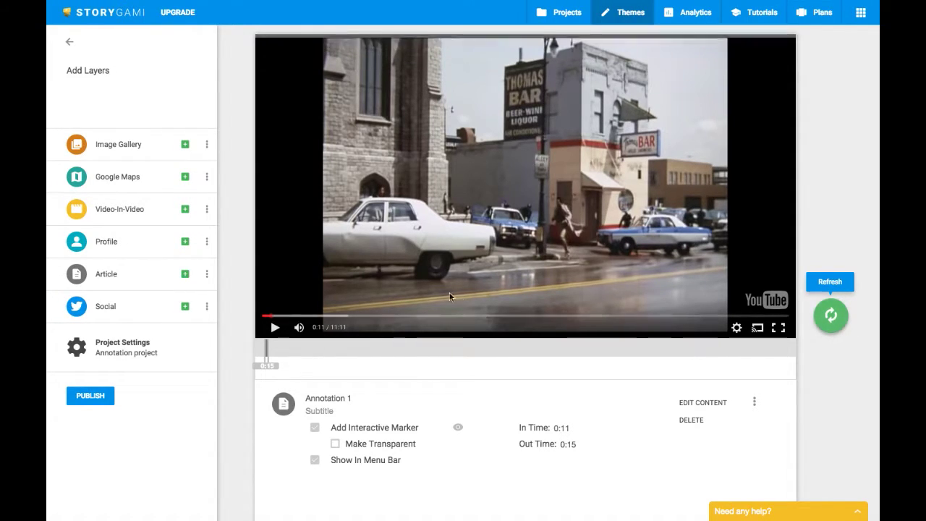
mouse_move(526, 208)
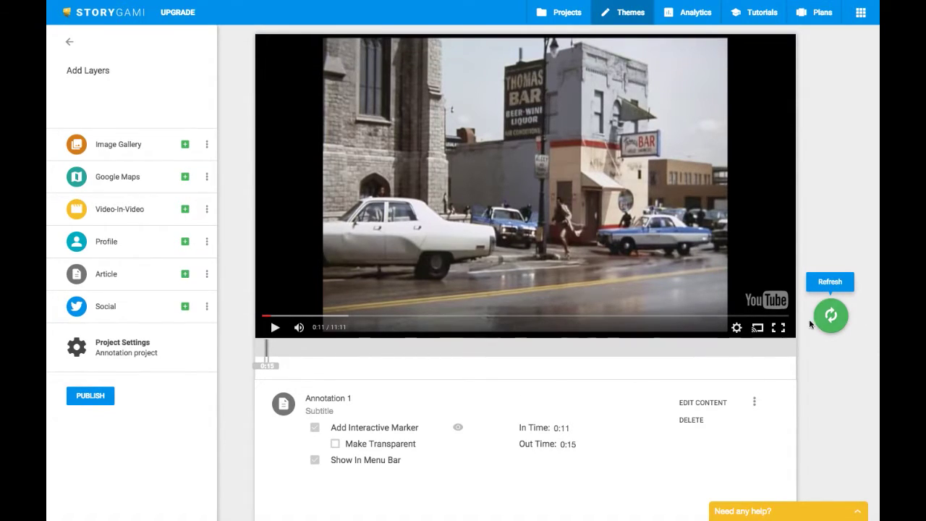
Refresh the preview and play it, pausing at 0:13 inside the annotation window
left_click(837, 307)
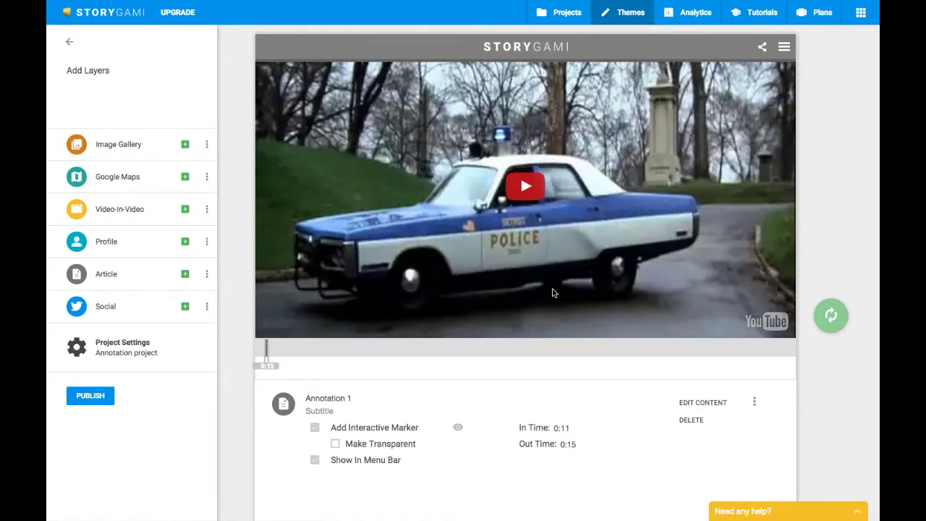
left_click(525, 188)
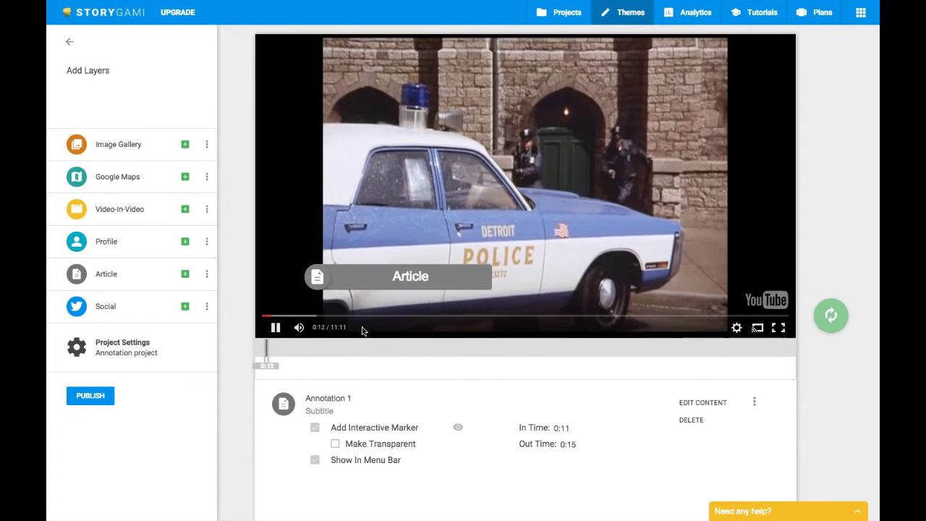
left_click(277, 328)
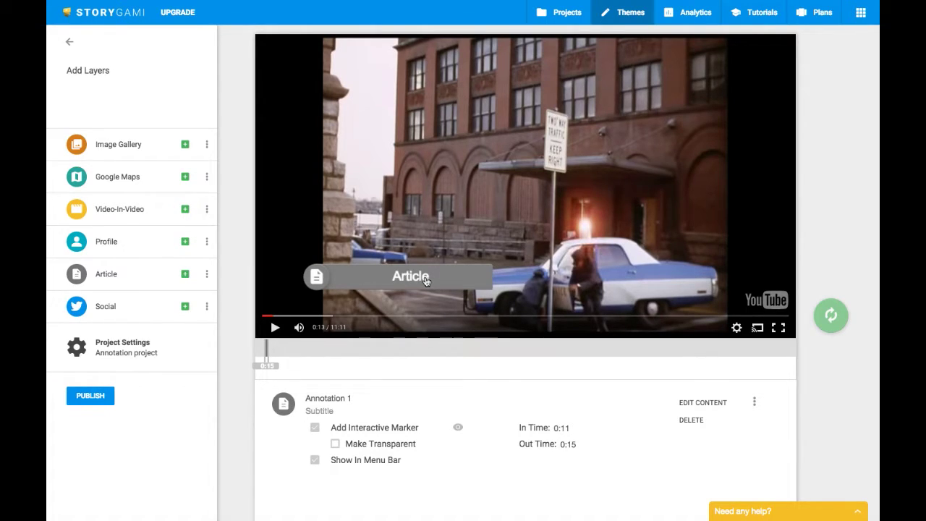
Open and close the Article annotation's overlay twice to check it
left_click(425, 278)
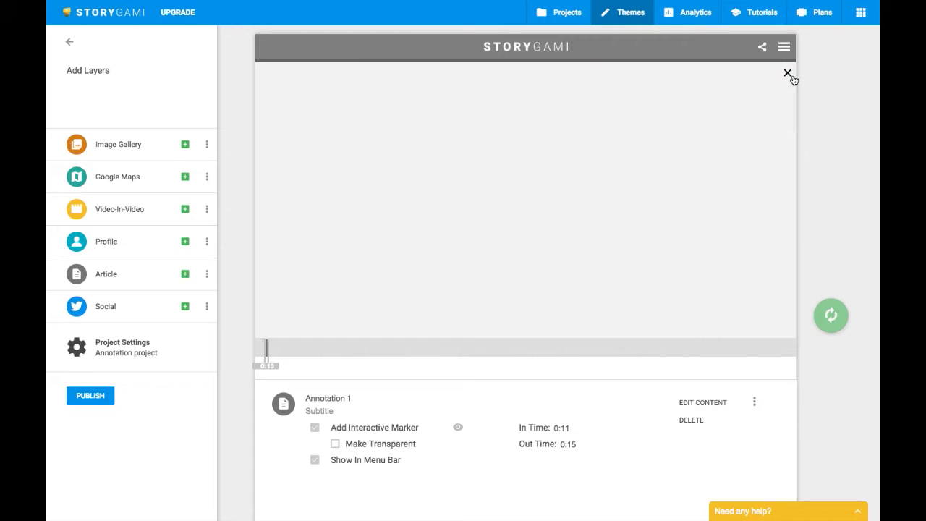
left_click(788, 75)
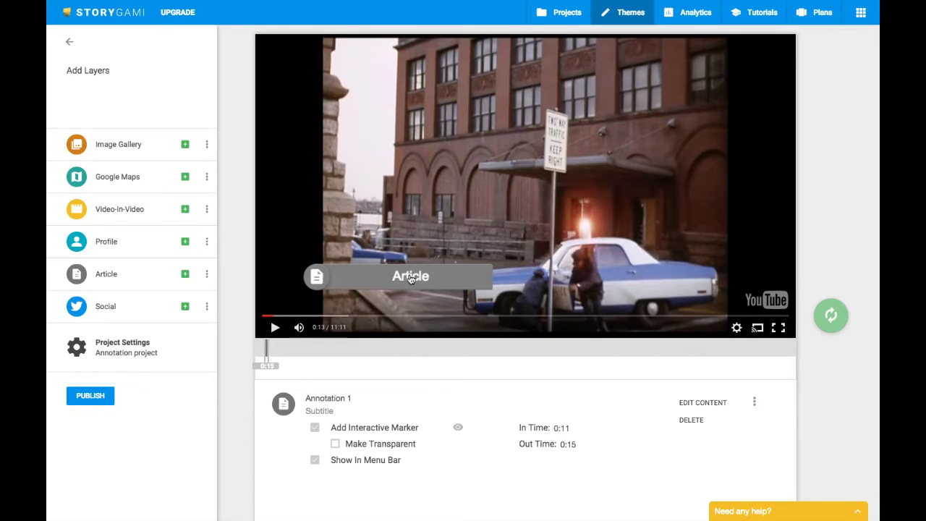
left_click(410, 278)
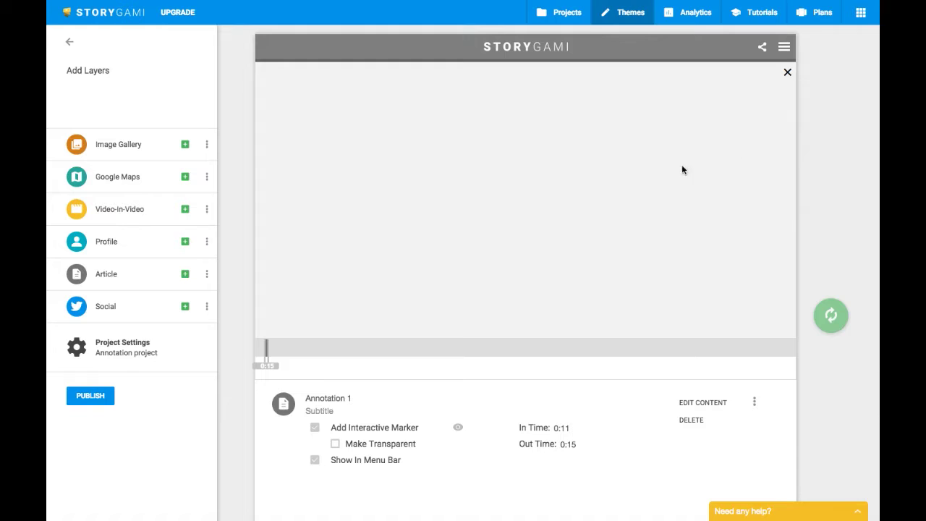
left_click(787, 75)
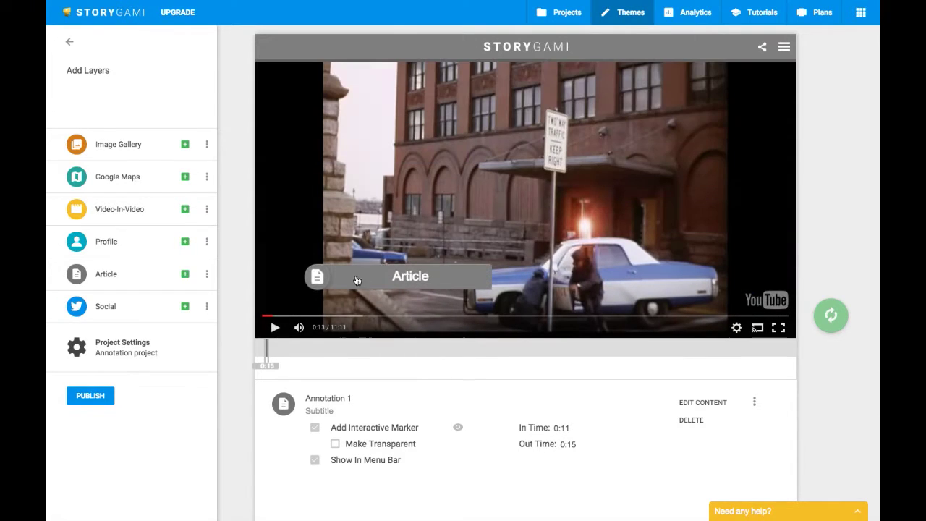
Change the video marker's label from 'Article' to 'Detroit landmark'
left_click(456, 429)
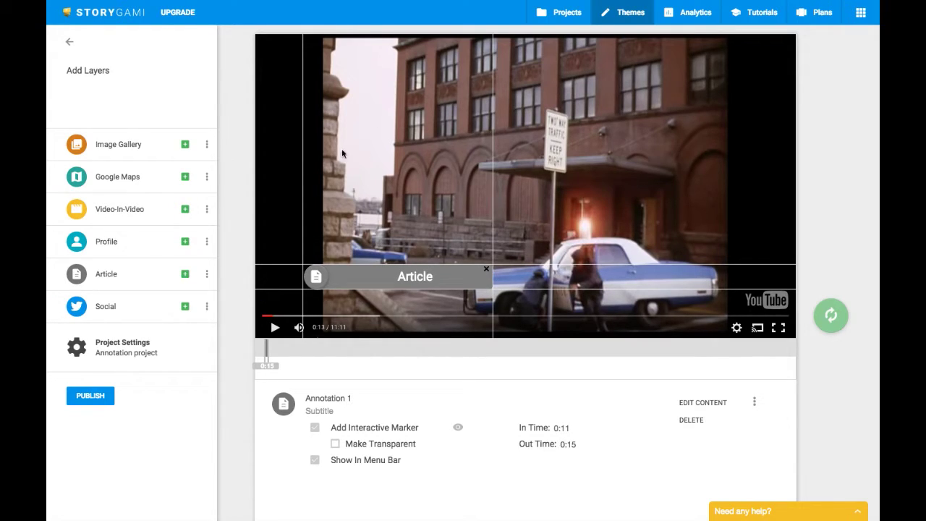
left_click(437, 280)
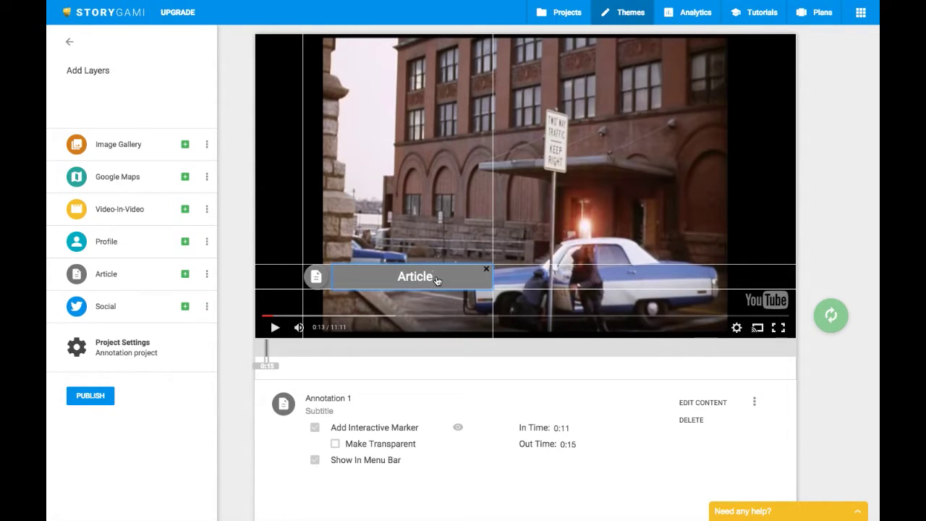
key("BackSpace")
key("BackSpace")
key("BackSpace")
key("BackSpace")
key("BackSpace")
key("BackSpace")
key("BackSpace")
type("Annotation 1")
key("BackSpace")
key("BackSpace")
key("BackSpace")
key("BackSpace")
key("BackSpace")
key("BackSpace")
key("BackSpace")
key("BackSpace")
key("BackSpace")
key("BackSpace")
type("Detroit landmark")
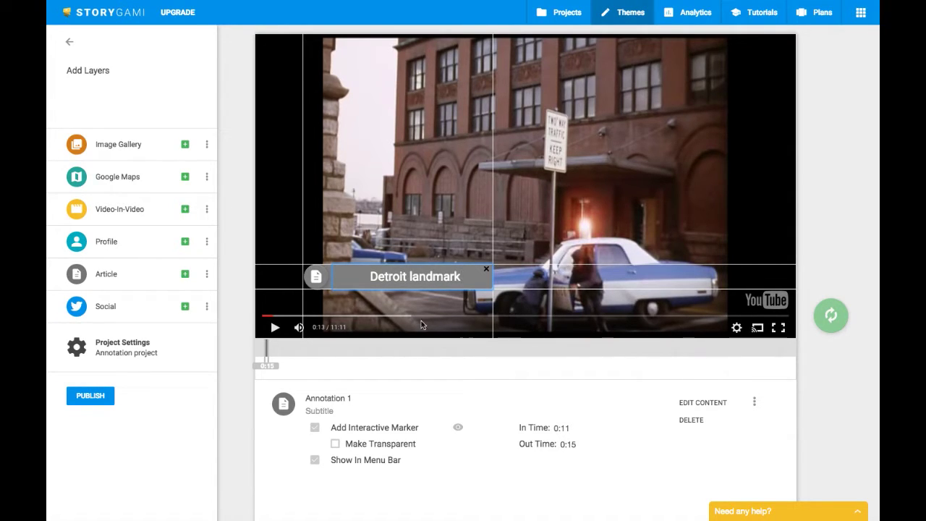
Move the Detroit landmark marker up to near the top-left of the video
mouse_move(321, 280)
left_mouse_down()
mouse_move(388, 191)
mouse_move(357, 108)
mouse_move(402, 264)
left_mouse_up()
mouse_move(267, 273)
left_mouse_down()
mouse_move(581, 98)
mouse_move(602, 129)
mouse_move(633, 111)
mouse_move(353, 130)
mouse_move(629, 188)
mouse_move(650, 209)
mouse_move(666, 207)
left_mouse_up()
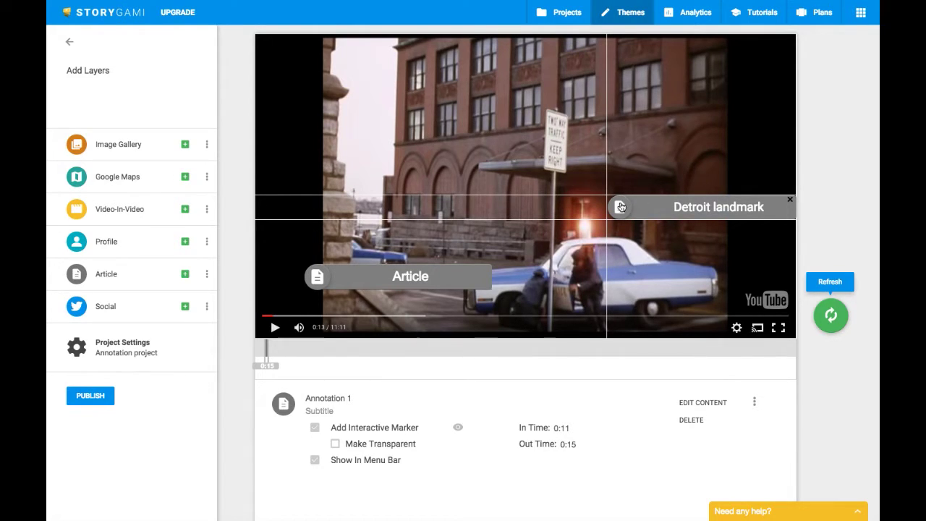
mouse_move(643, 202)
left_mouse_down()
mouse_move(450, 99)
mouse_move(644, 72)
mouse_move(376, 86)
mouse_move(357, 124)
left_mouse_up()
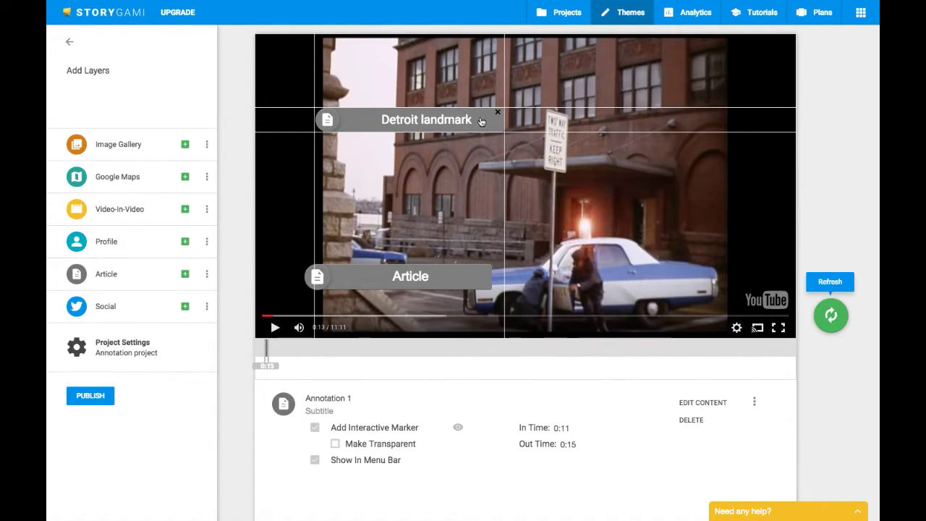
Refresh the preview and pause the video at 0:12 with the marker visible
left_click(845, 311)
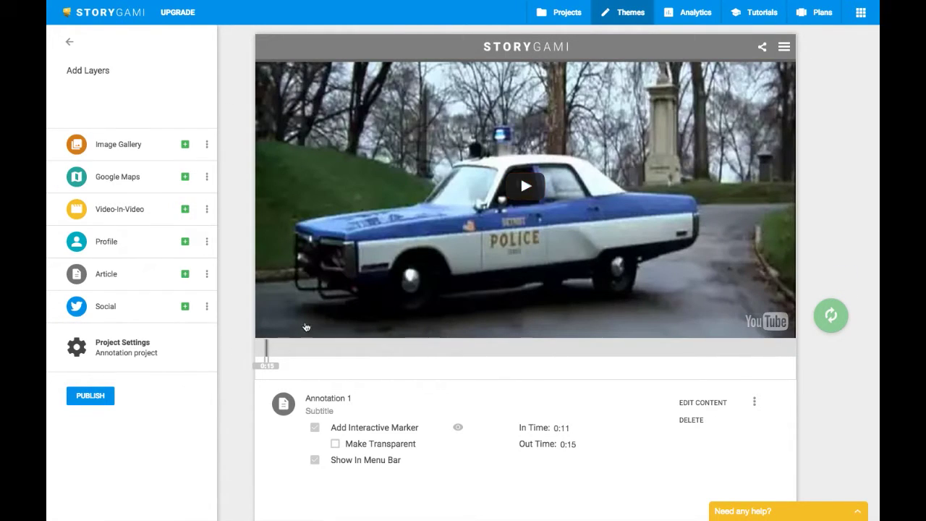
left_click(522, 192)
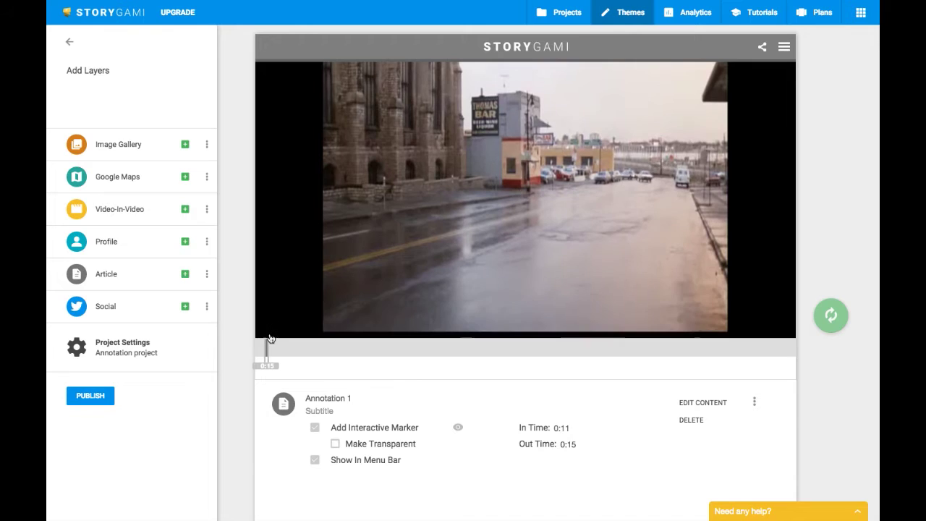
left_click_drag(269, 319, 272, 321)
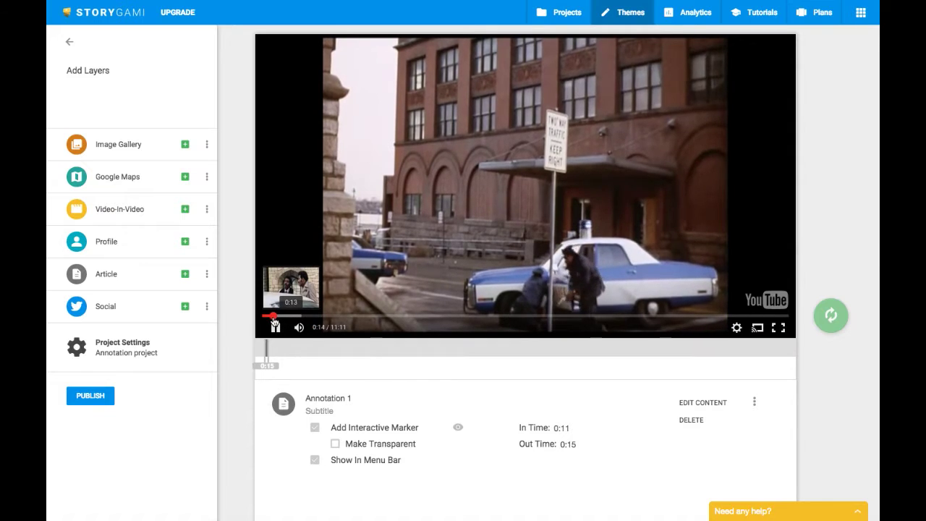
left_click_drag(275, 319, 269, 319)
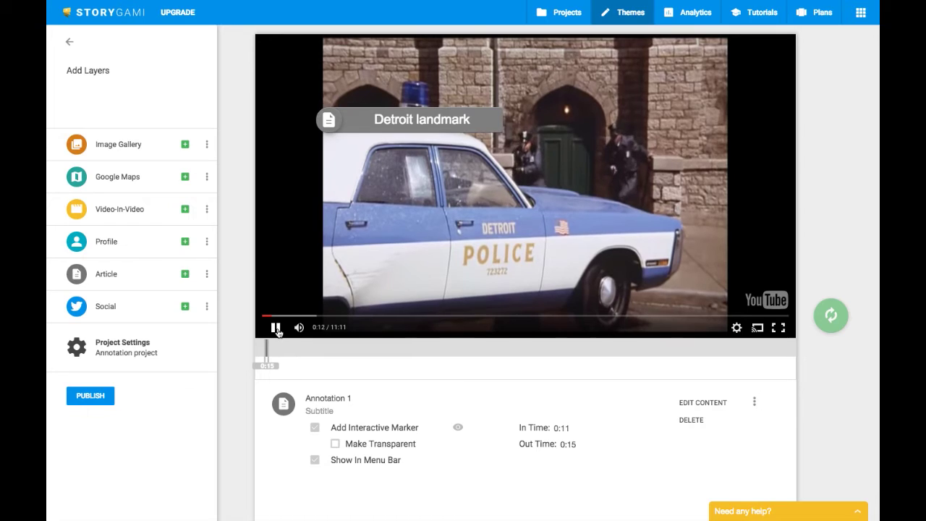
left_click(276, 327)
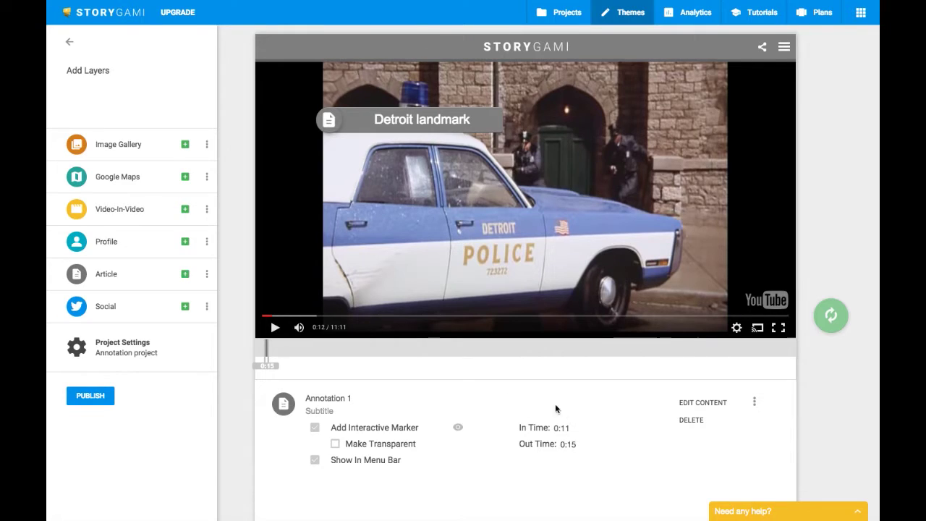
mouse_move(605, 203)
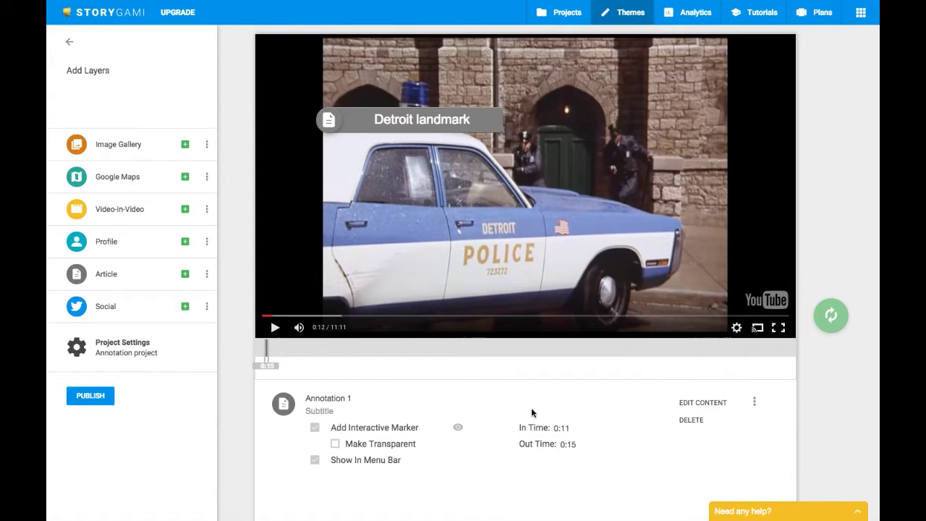
Set the article title to 'Detroit landmark' and replace the placeholder body text
left_click(704, 403)
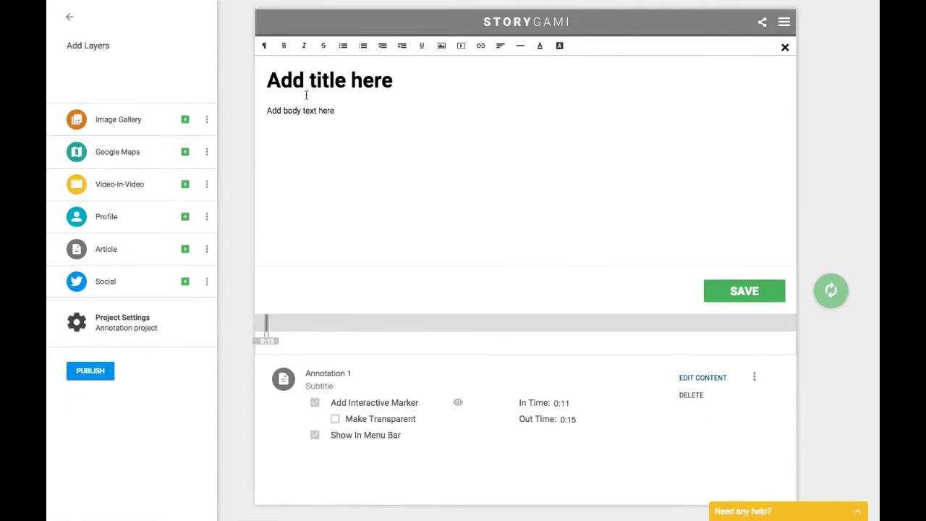
left_click_drag(394, 81, 260, 80)
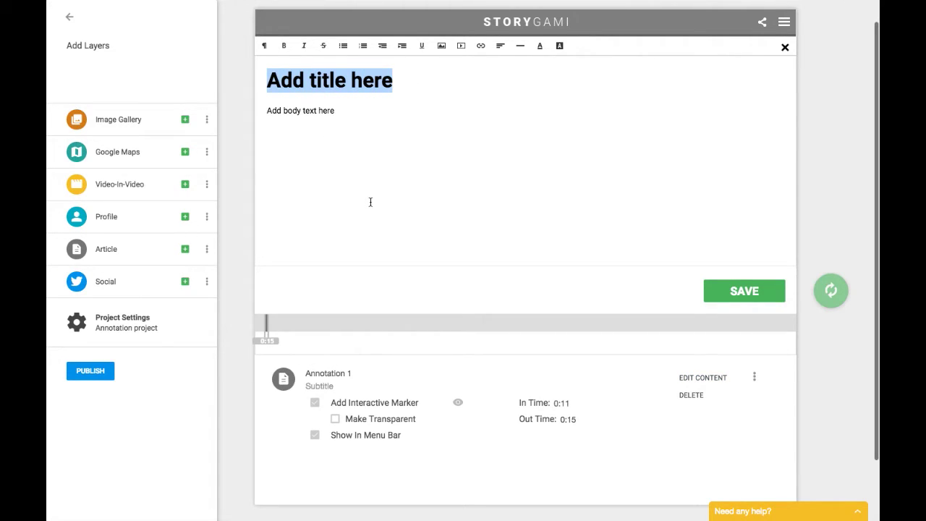
type("Detroit la")
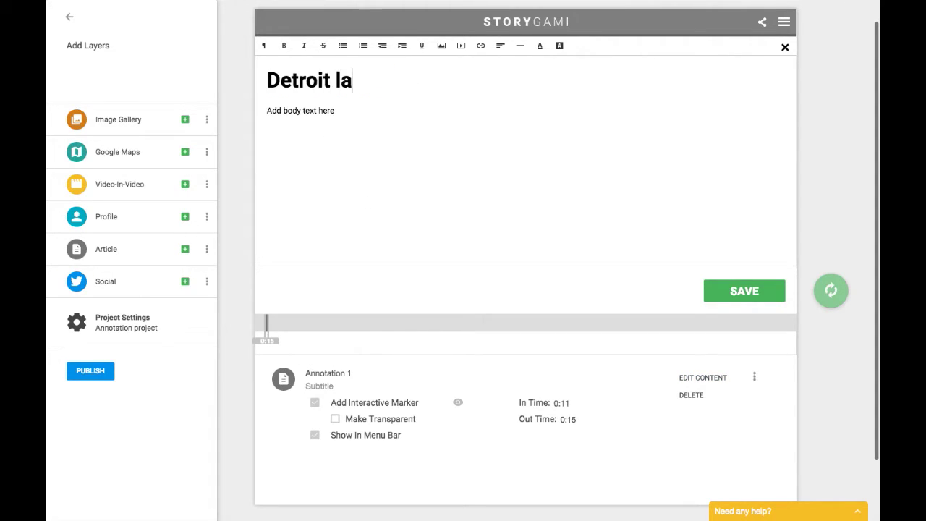
type("ndmark")
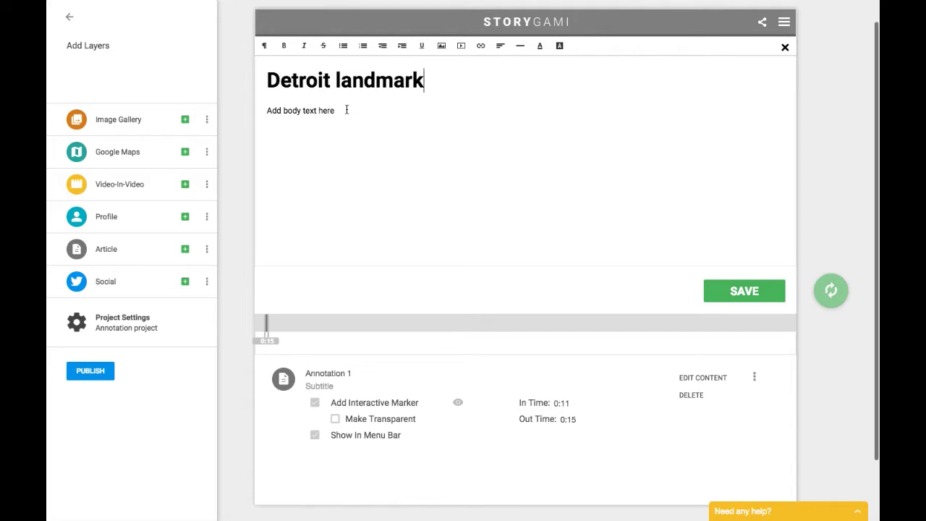
left_click_drag(347, 110, 248, 110)
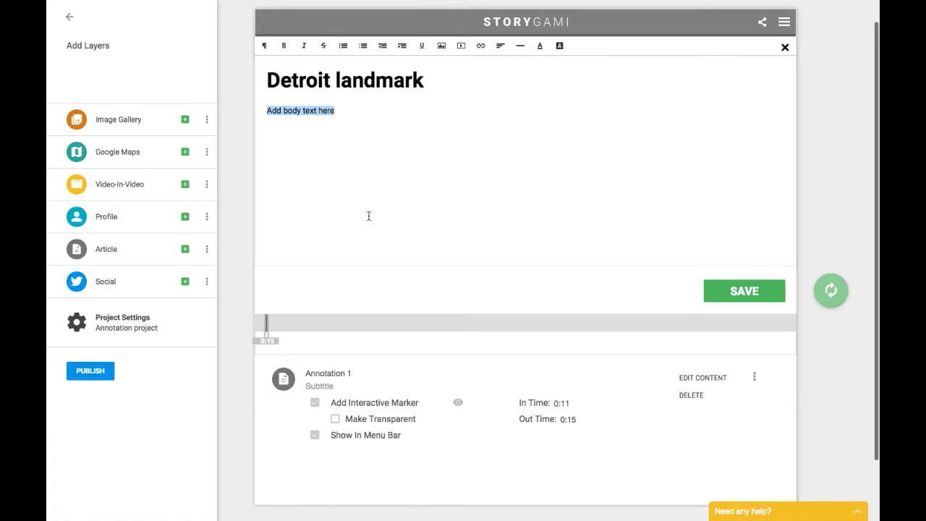
type("This is where I'll add a paragraph abo")
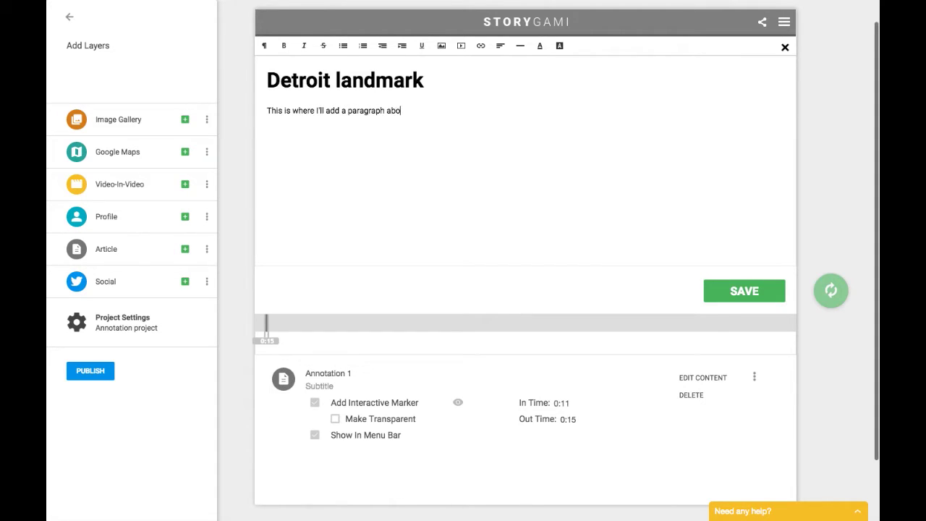
type("ut this frame.")
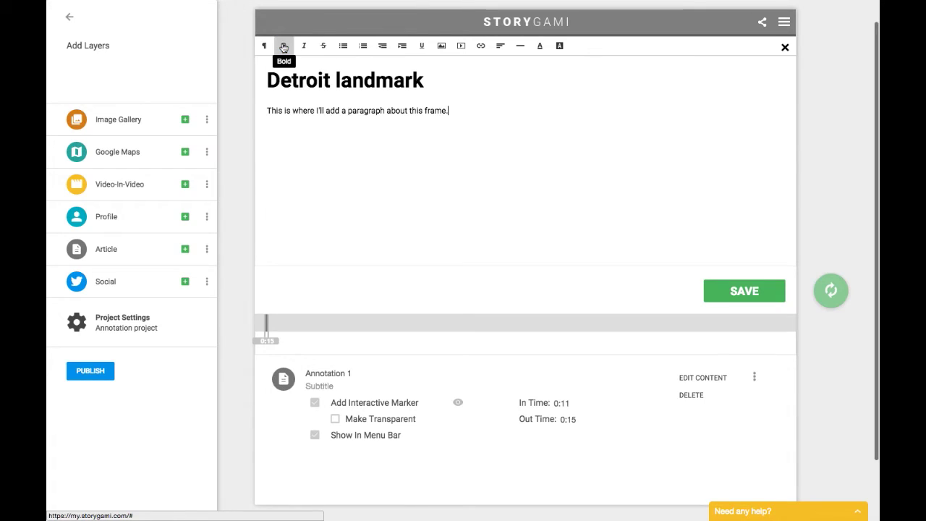
Bold 'paragraph' and italicise 'frame' in the body, then save the article
double_click(358, 110)
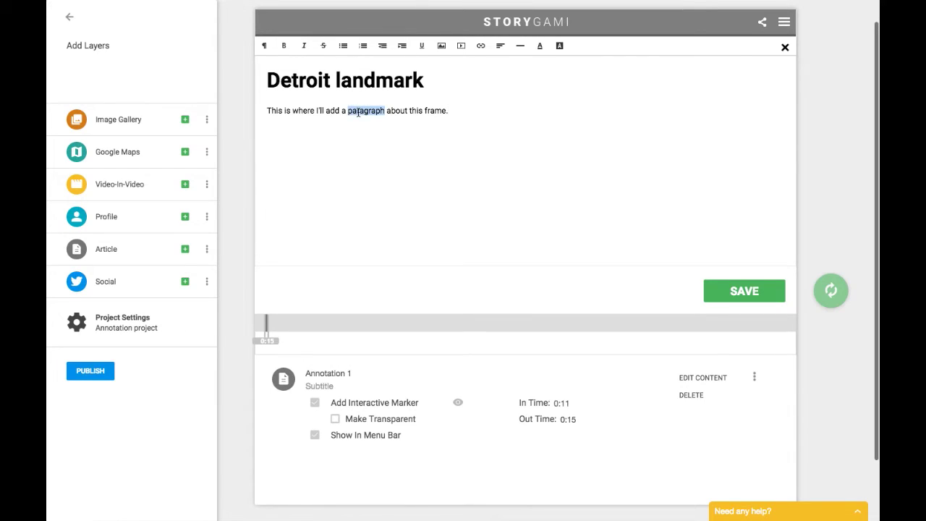
left_click(284, 45)
double_click(436, 110)
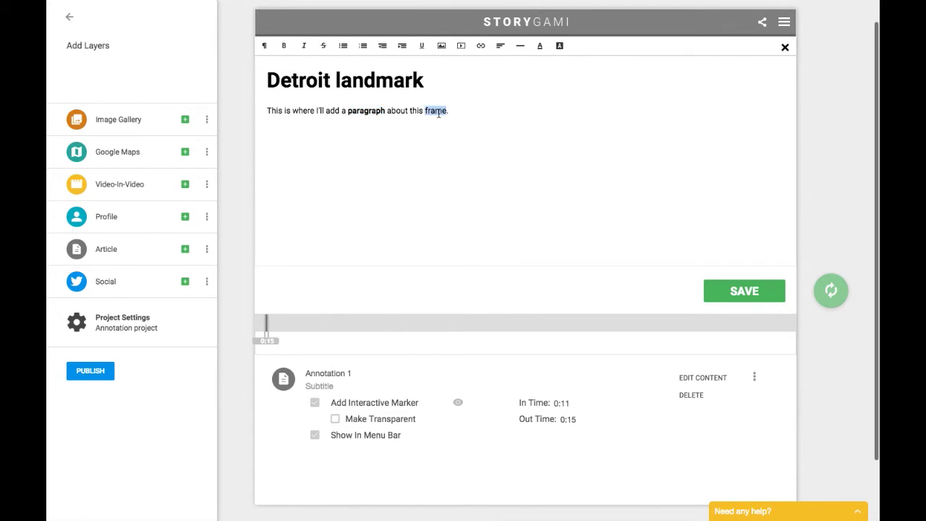
left_click(304, 45)
left_click(738, 290)
Refresh the preview and open, then close, the Detroit landmark card near 0:12
left_click(842, 292)
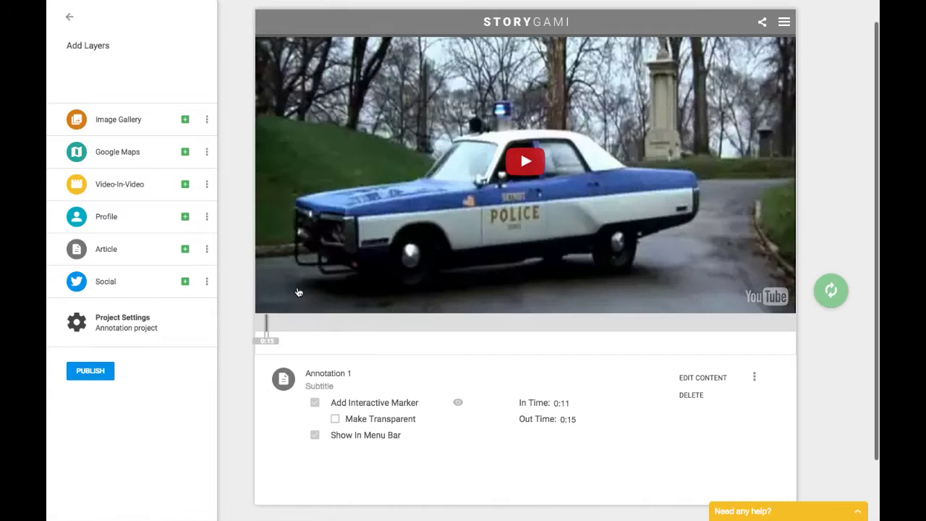
left_click(531, 157)
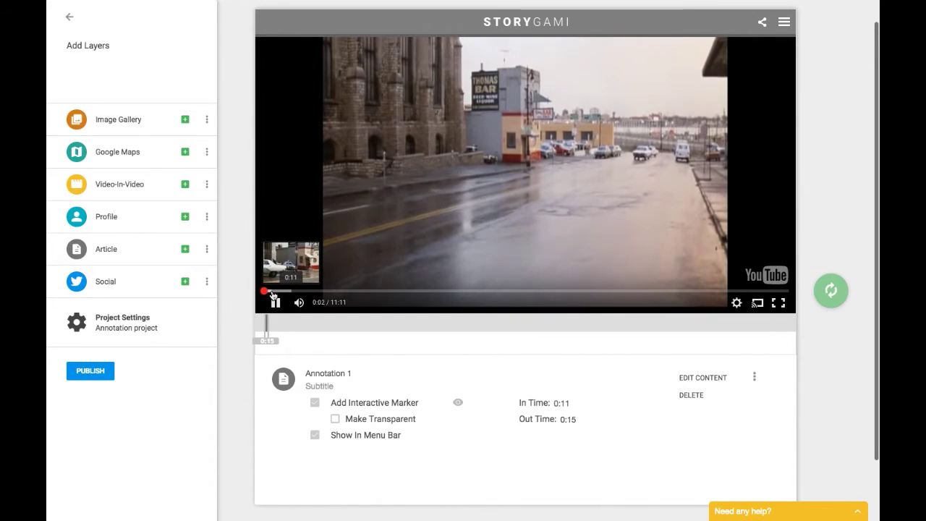
left_click(272, 293)
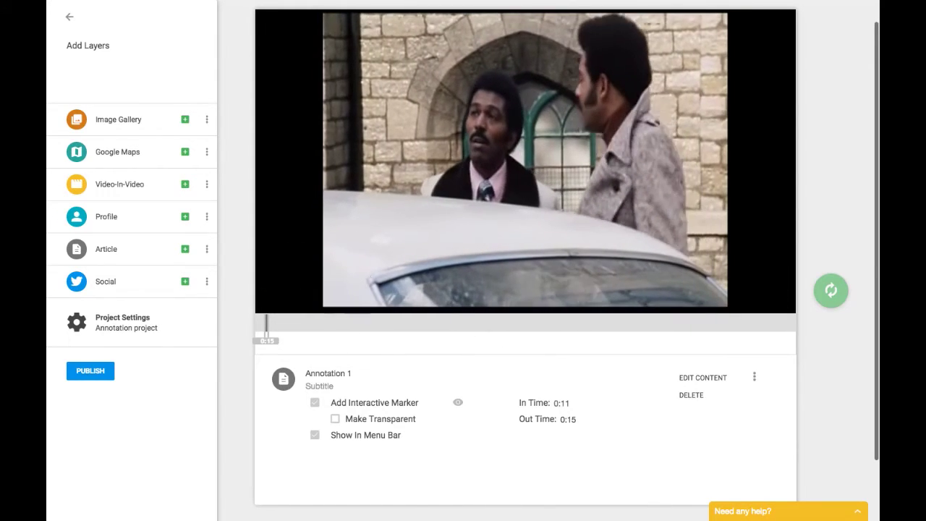
left_click_drag(276, 293, 264, 293)
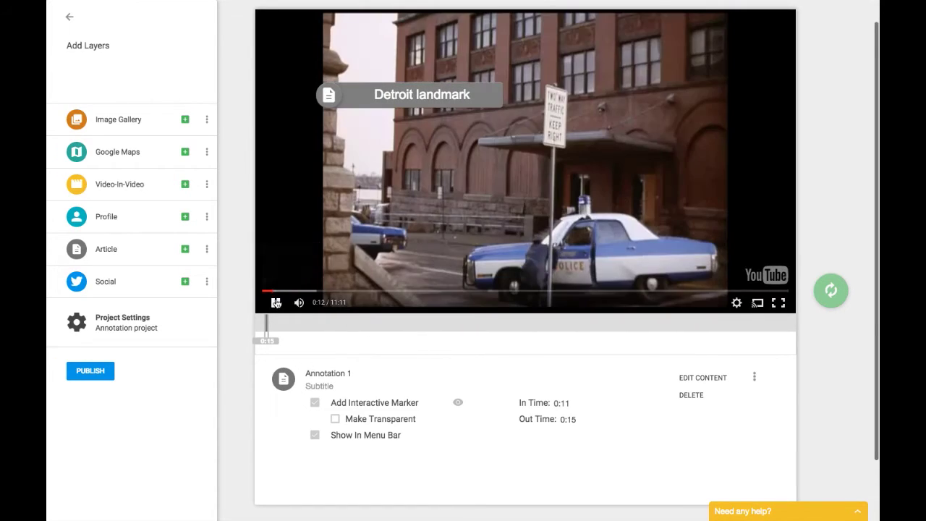
left_click(417, 97)
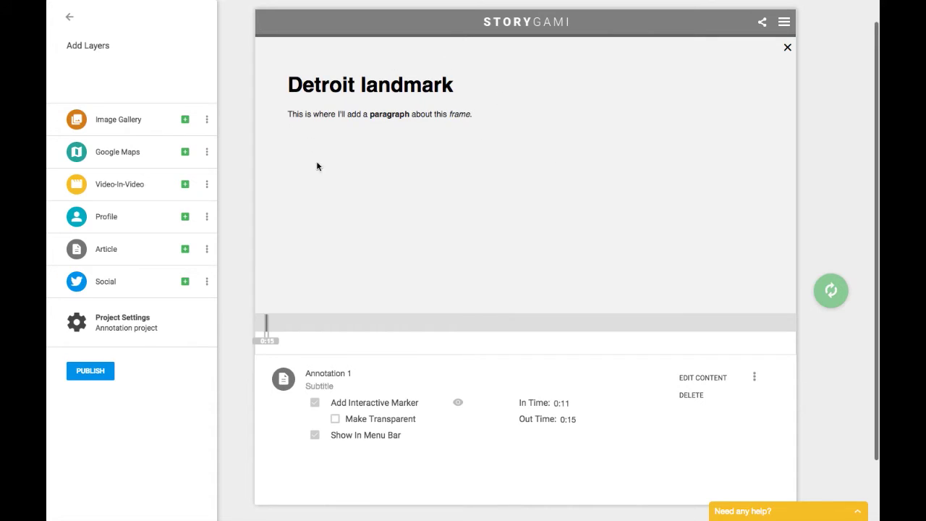
left_click(788, 49)
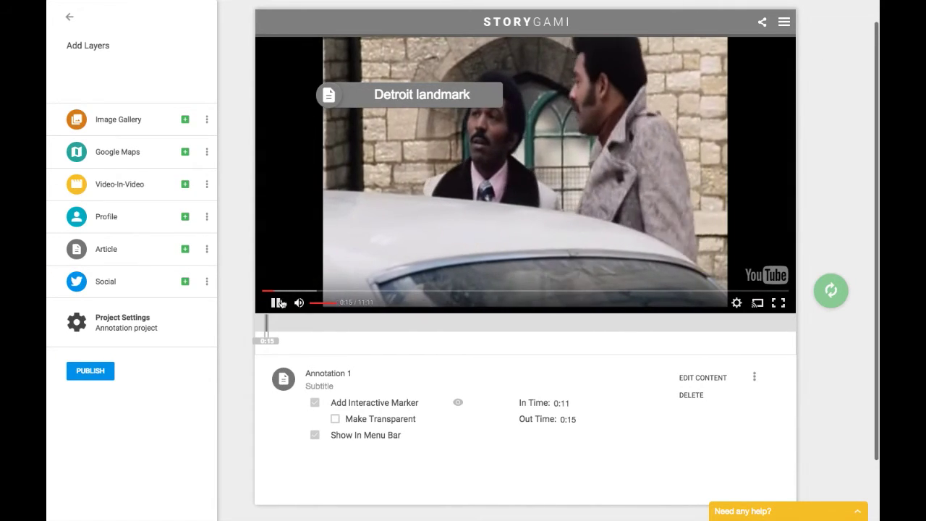
Jump the film ahead to 0:53 and pause it at 0:55
left_click(277, 302)
left_click(305, 291)
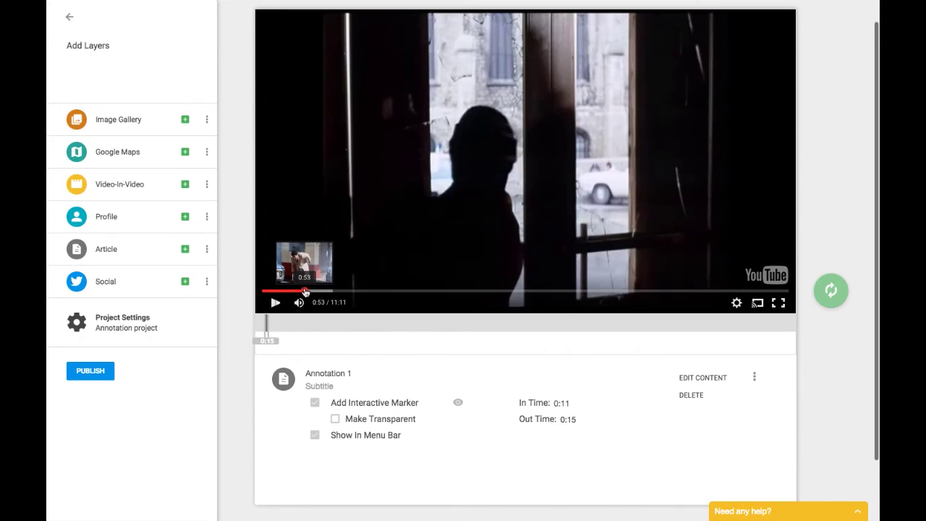
left_click(275, 303)
left_click(274, 304)
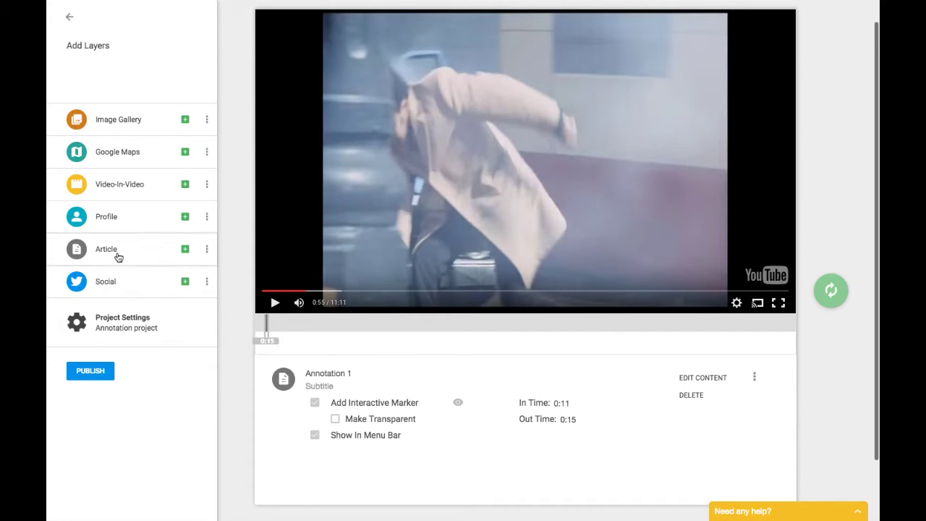
Add a new Article layer named 'Annotation 2' with an interactive marker on the film
mouse_move(116, 254)
left_mouse_down()
mouse_move(306, 337)
mouse_move(374, 351)
mouse_move(465, 347)
mouse_move(472, 366)
mouse_move(461, 387)
left_mouse_up()
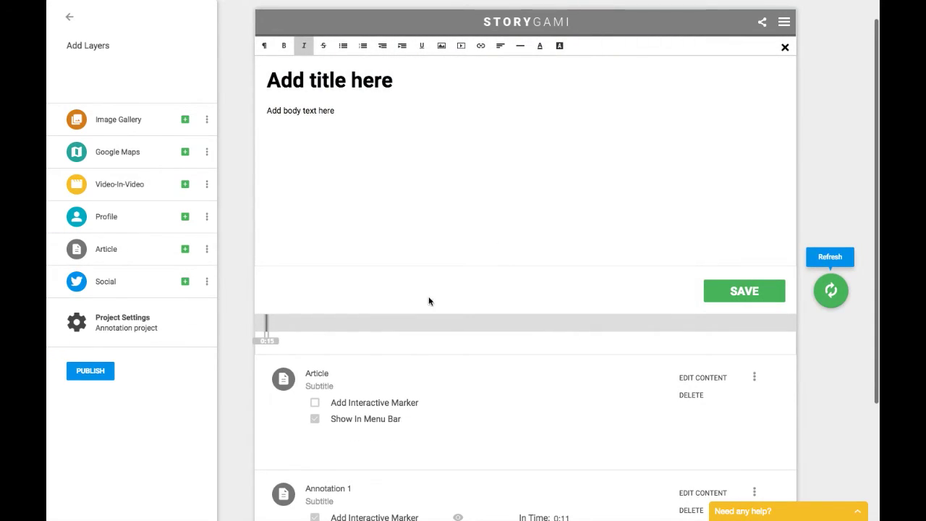
left_click(785, 49)
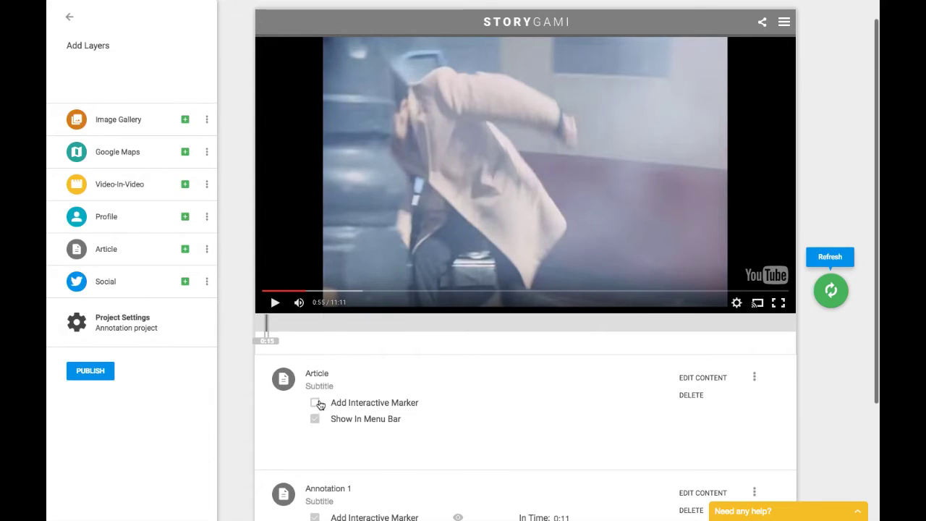
double_click(337, 373)
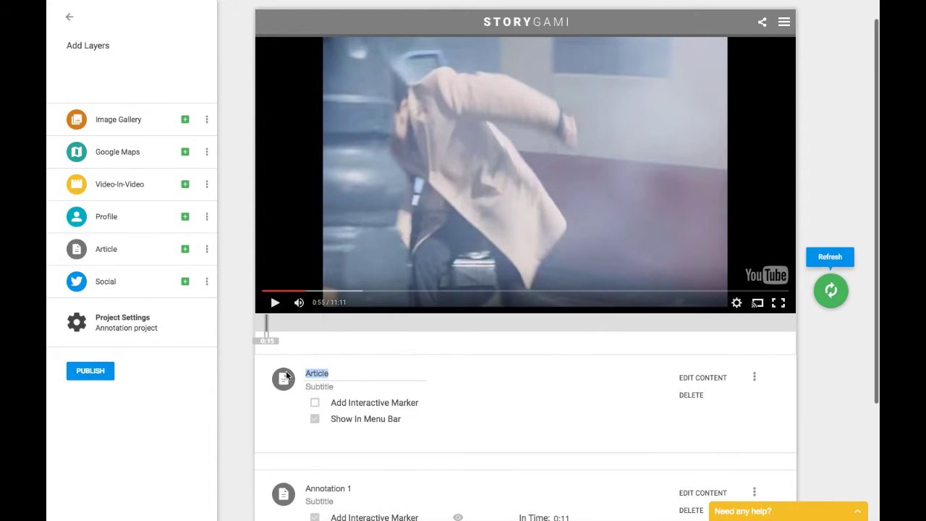
type("A")
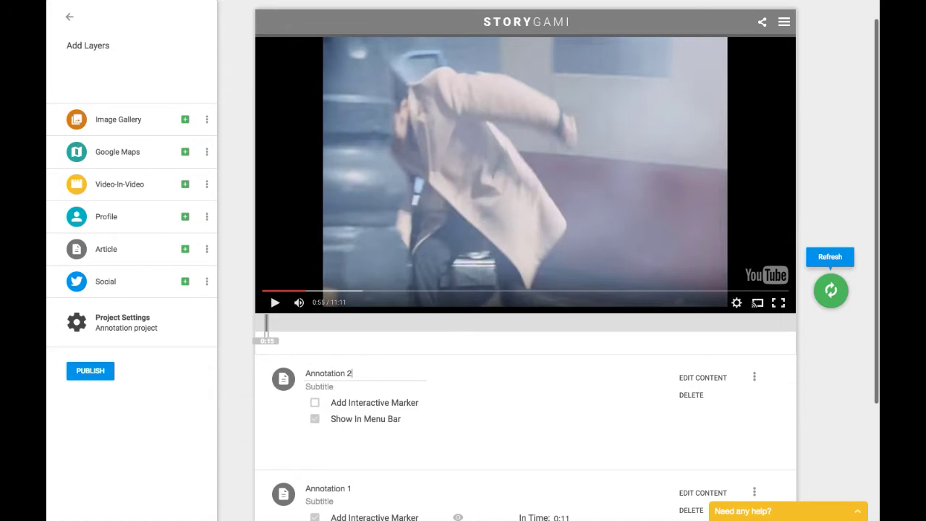
type("nnotation 2")
left_click(315, 403)
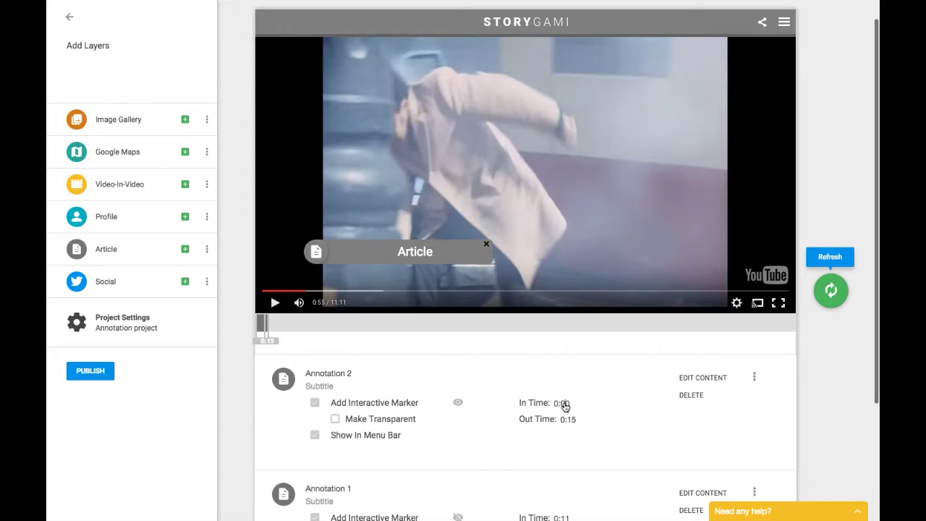
Time Annotation 2 from 0:55 to 1:00, refresh the preview and play the film
type("55")
double_click(572, 419)
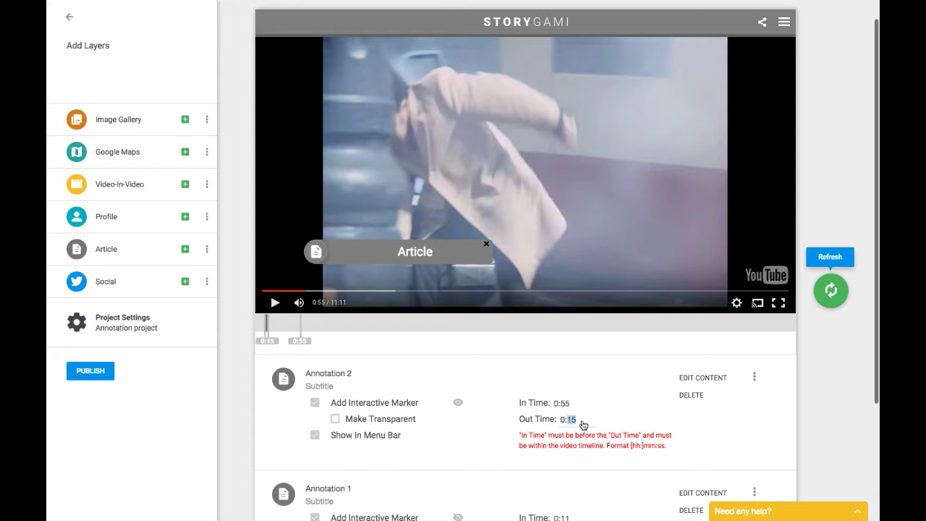
type("60")
left_click(592, 411)
left_click(579, 419)
left_click(832, 290)
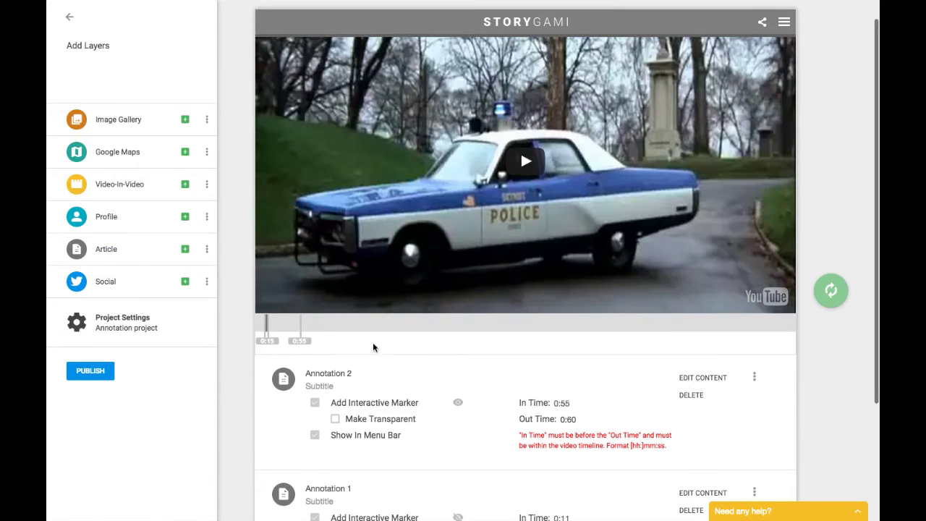
left_click(571, 422)
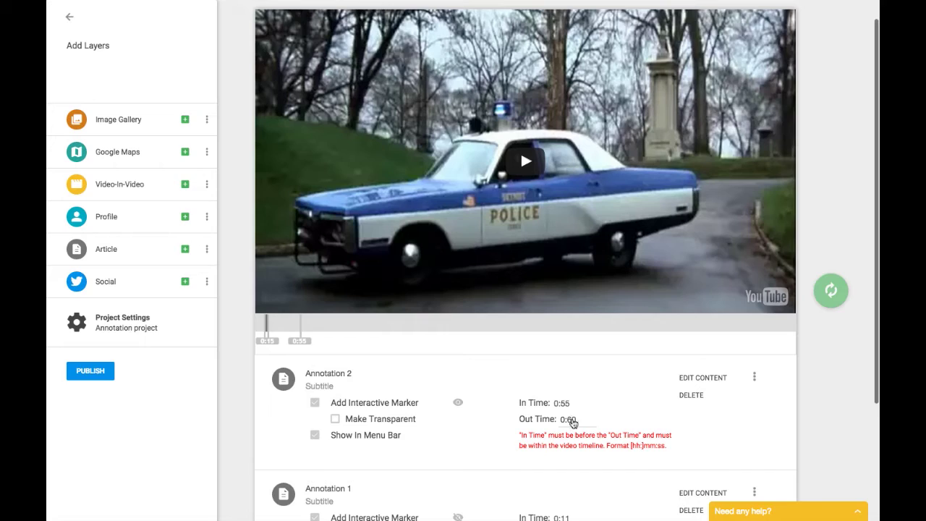
left_click_drag(577, 424, 536, 424)
type("1:")
key("Return")
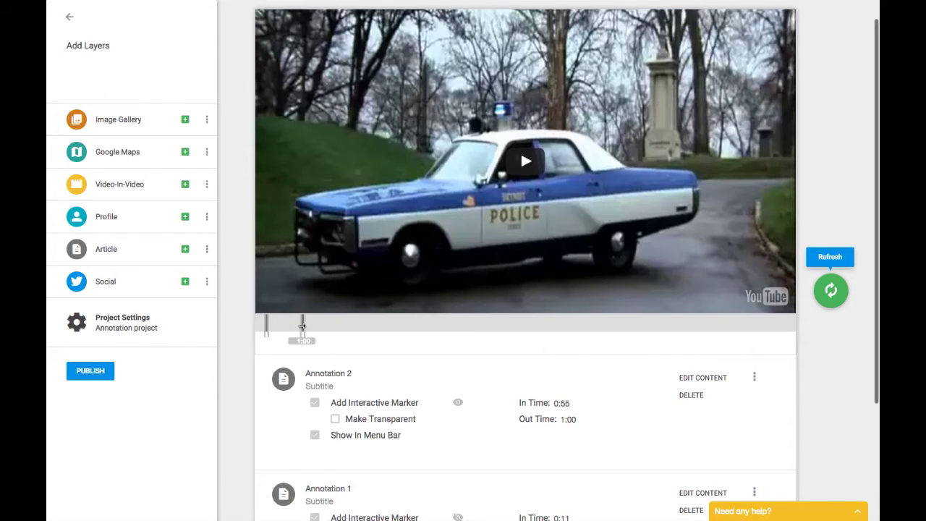
left_click(310, 296)
Refresh the preview, jump to about 0:50 and pause at 0:58 on Annotation 2's marker
left_click(830, 319)
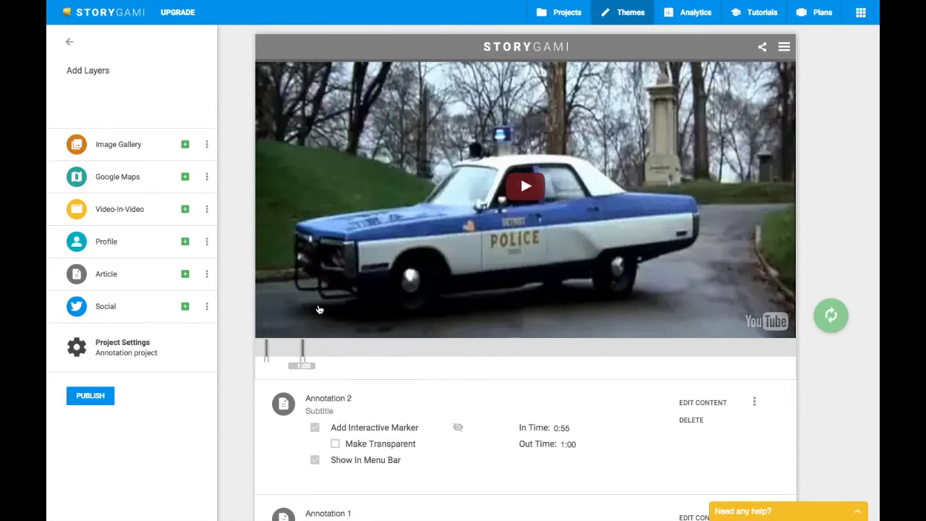
left_click(522, 179)
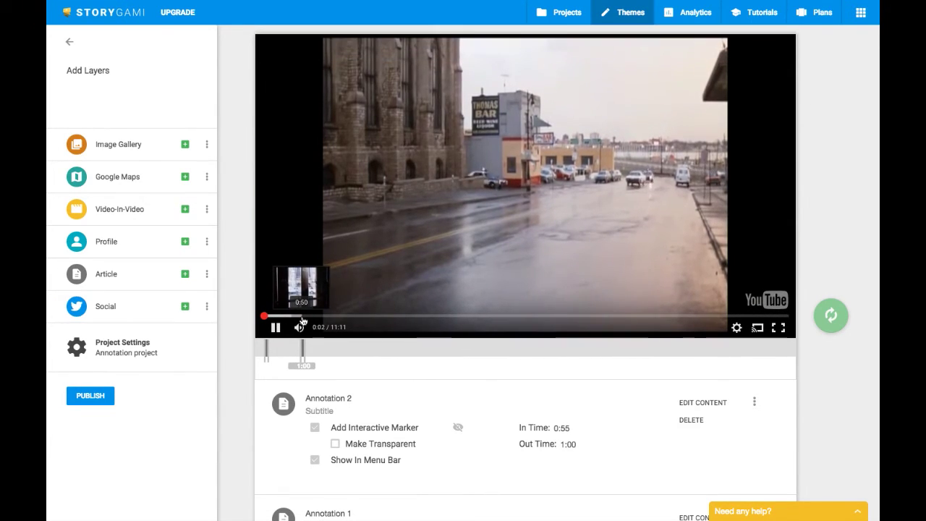
left_click(302, 317)
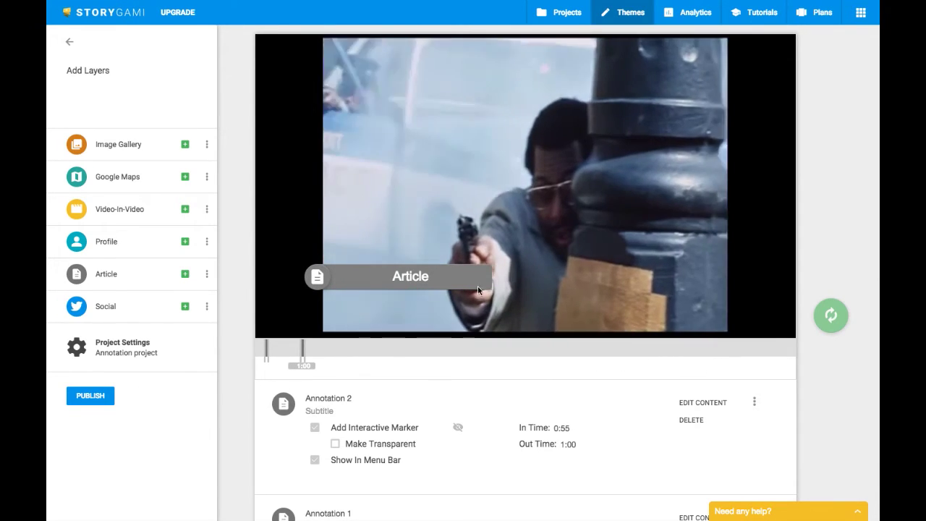
left_click(276, 329)
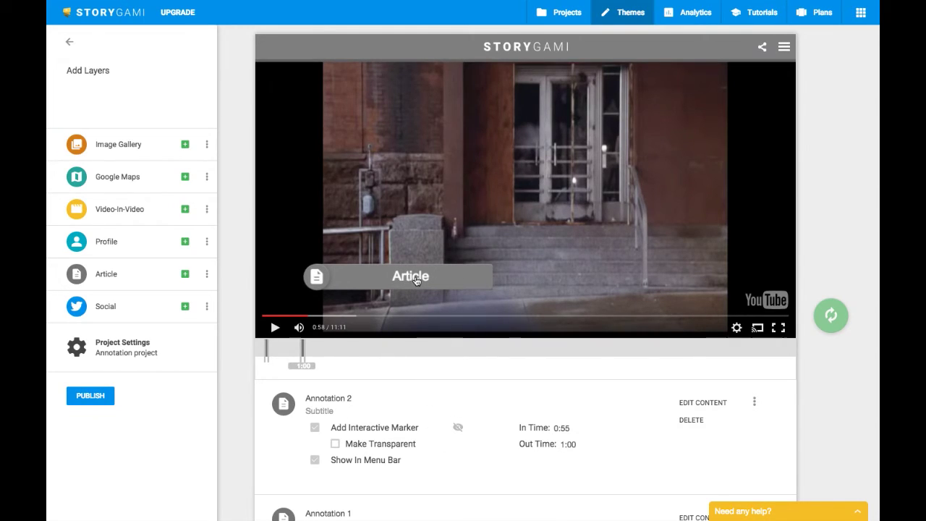
left_click(708, 408)
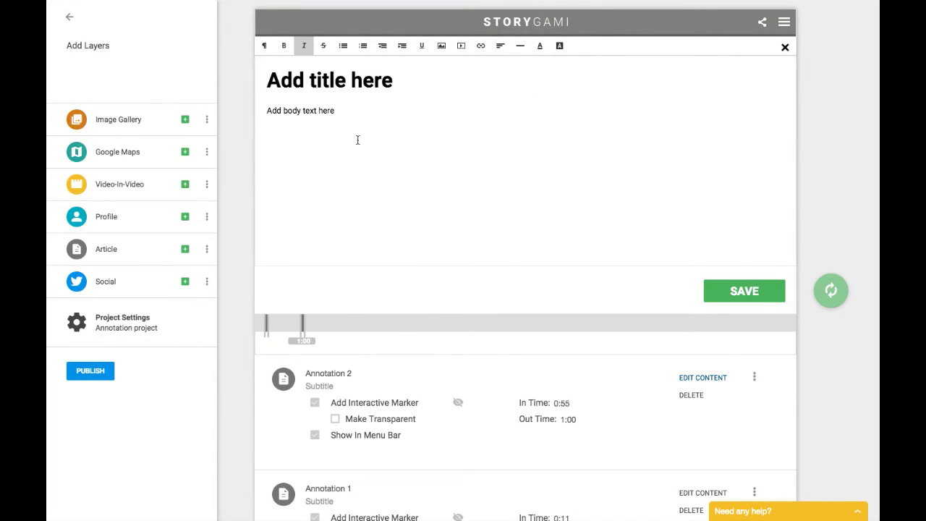
left_click(785, 48)
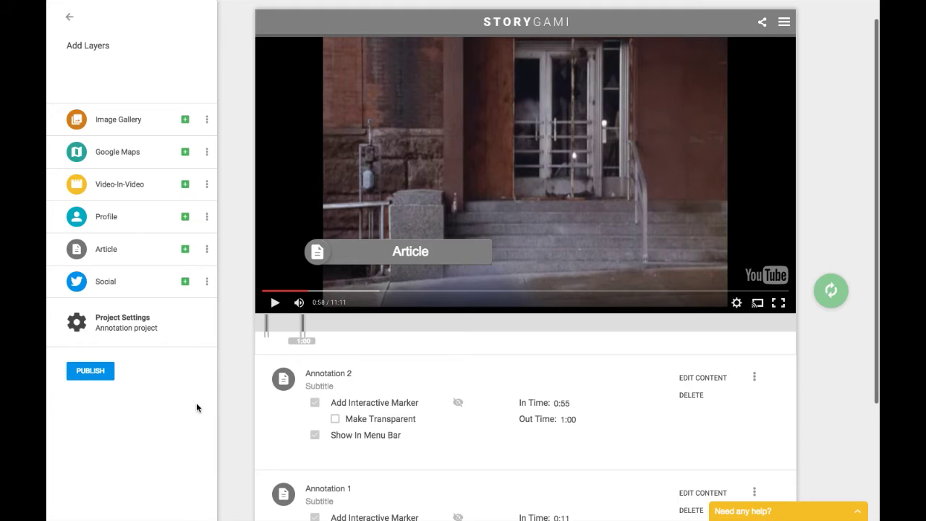
Publish the project, copy its direct link and close the Publish & Share dialog
left_click(80, 373)
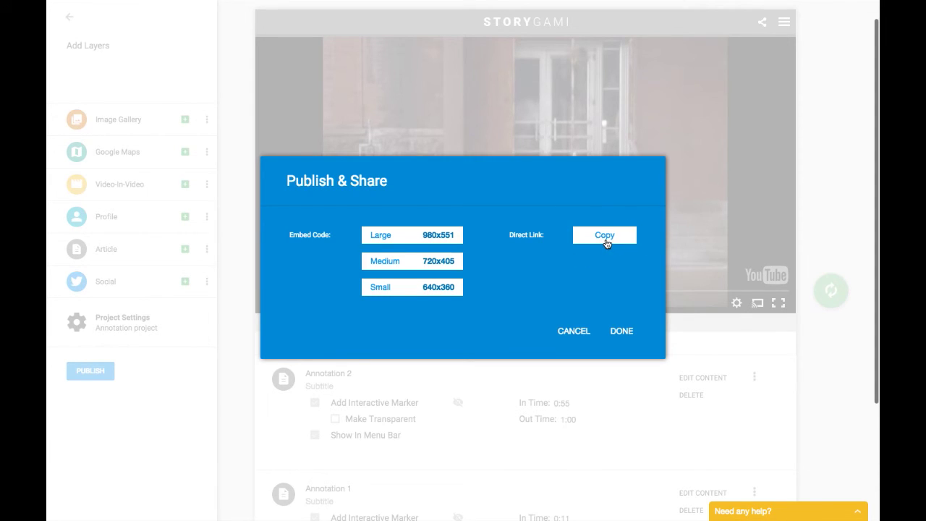
left_click(606, 244)
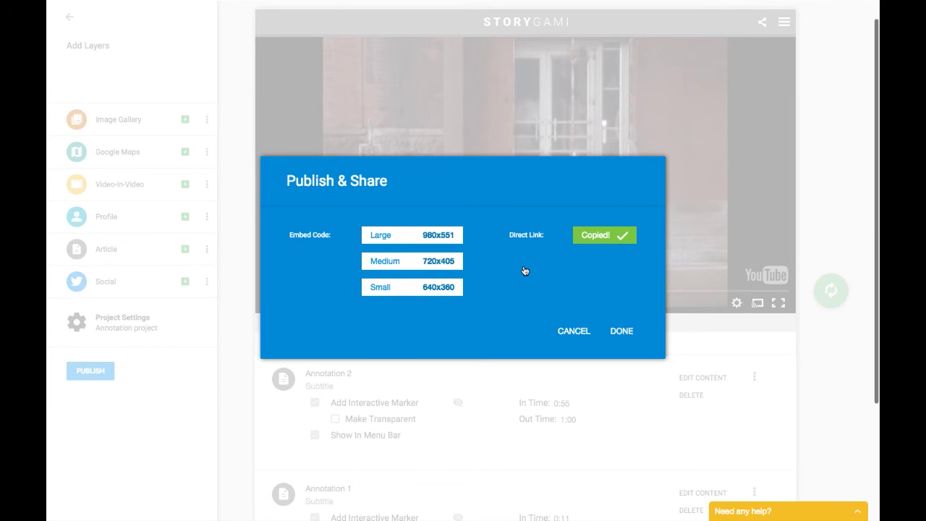
left_click(626, 333)
scroll(146, 381, "up", 1)
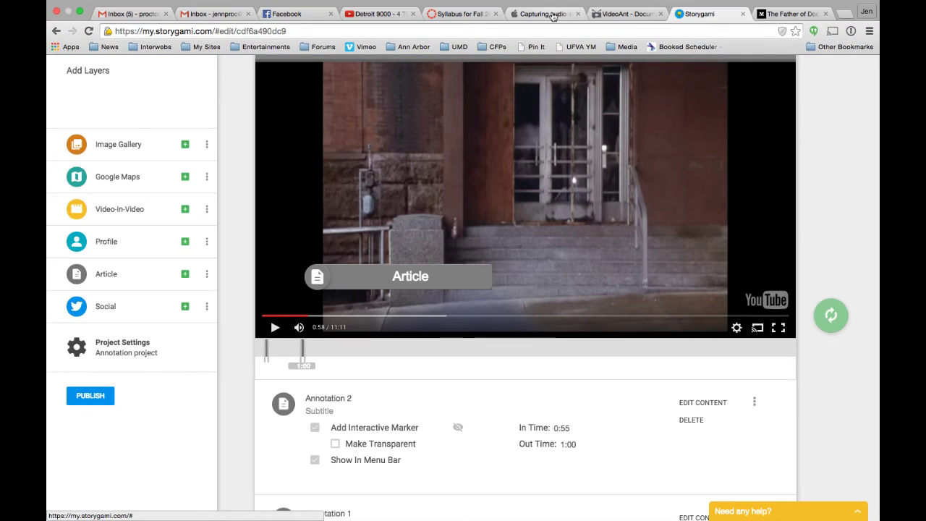
left_click(559, 13)
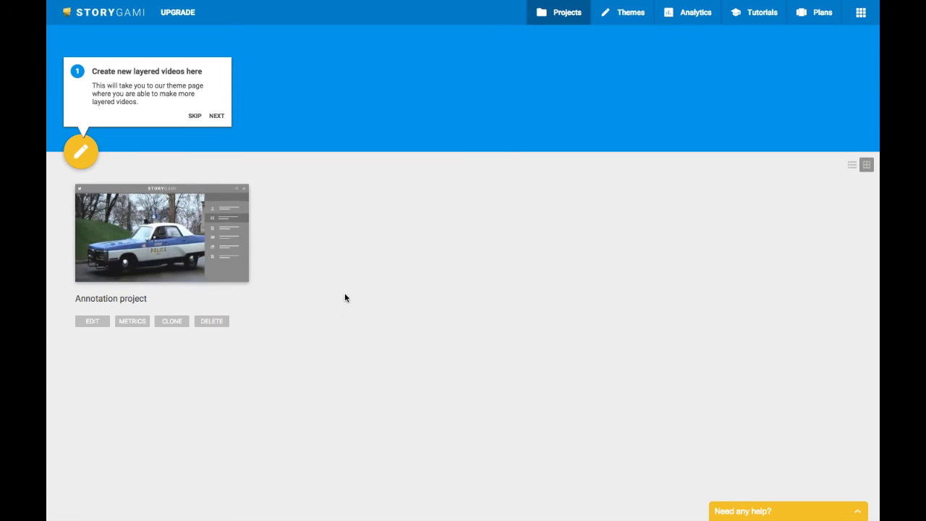
left_click(95, 322)
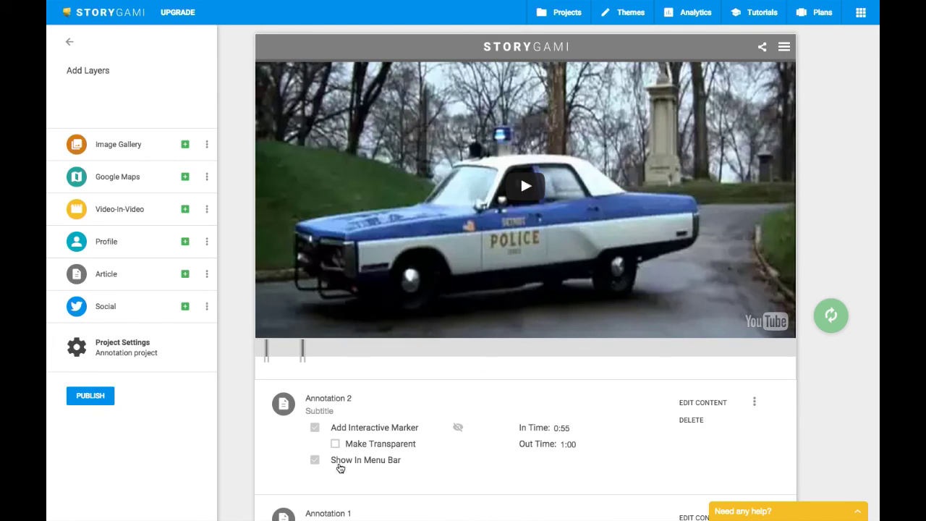
mouse_move(781, 48)
left_click(781, 49)
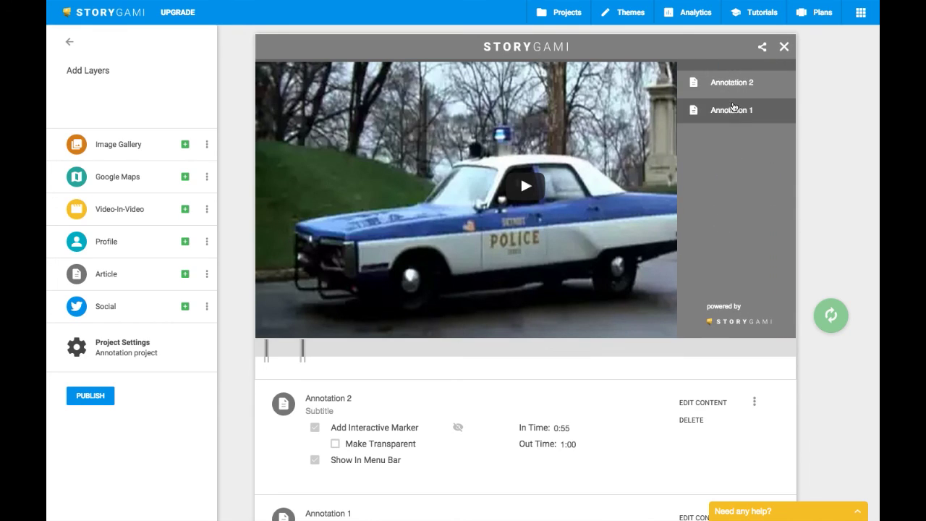
left_click(732, 110)
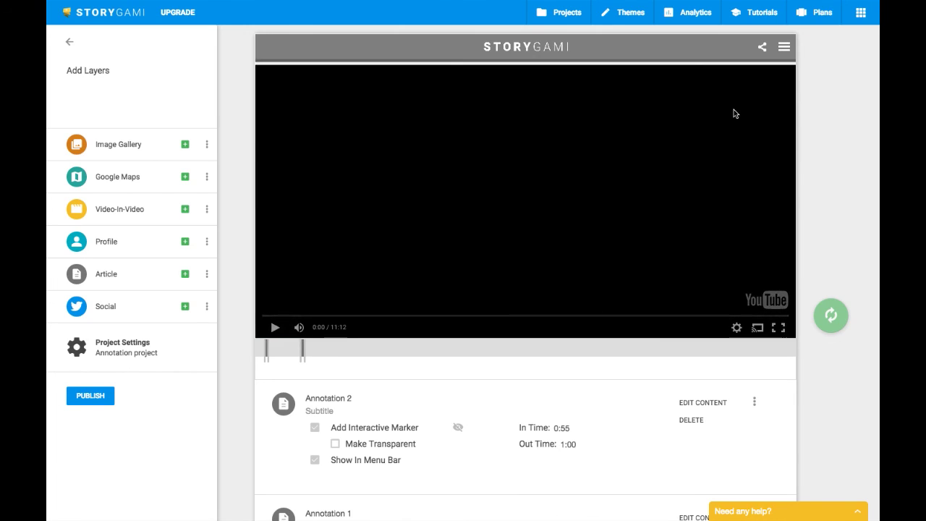
left_click(785, 48)
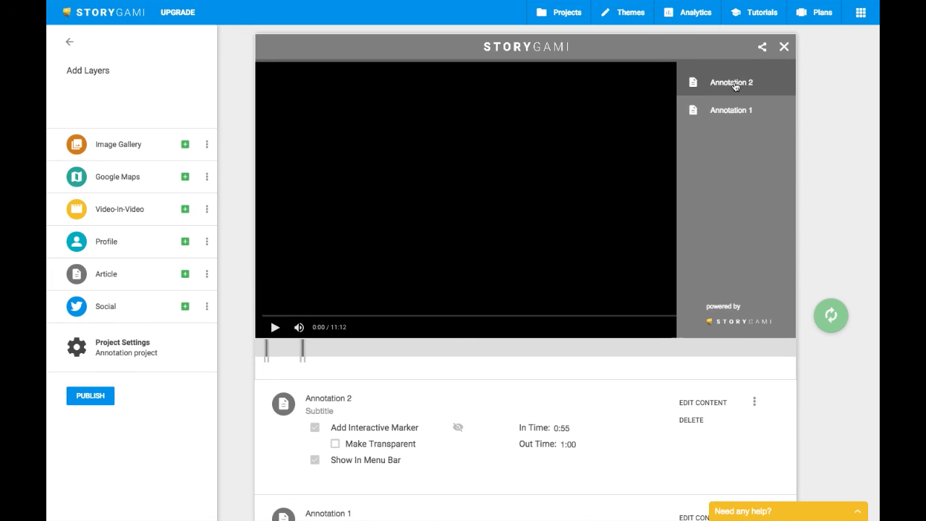
left_click(735, 85)
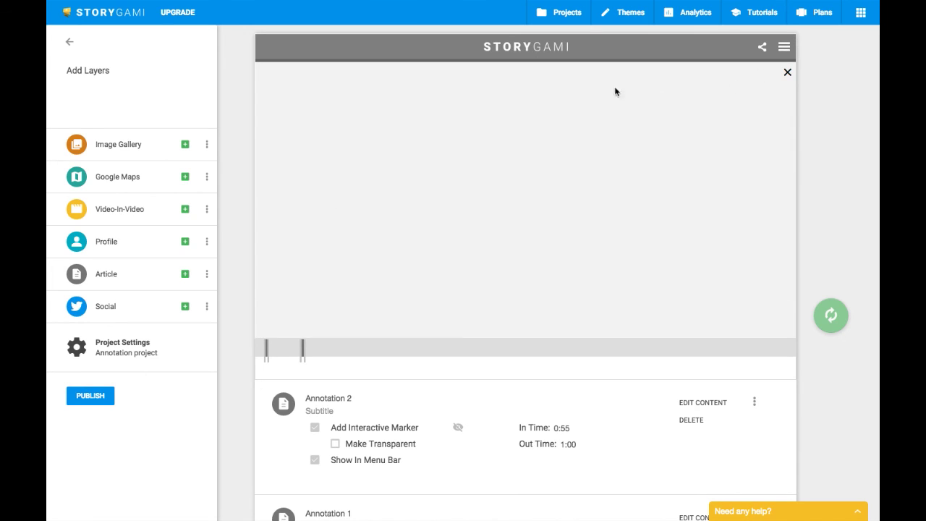
left_click(787, 73)
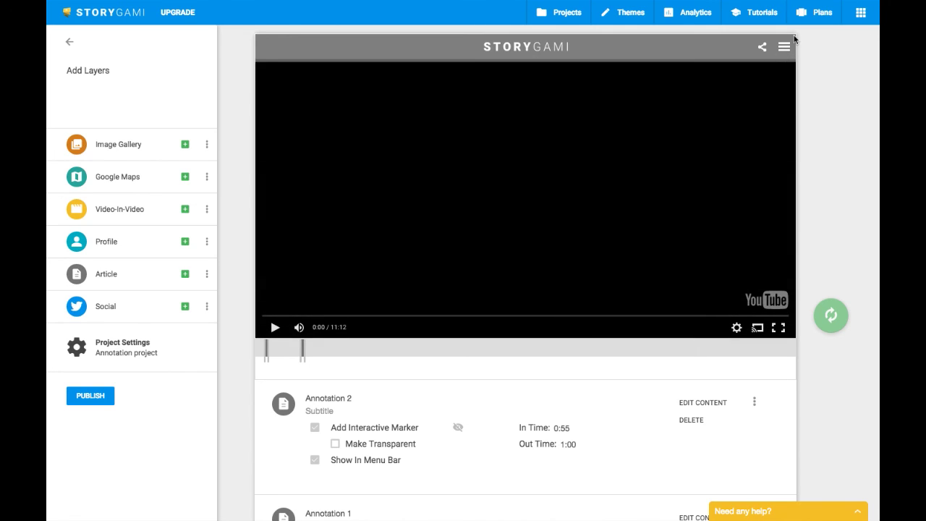